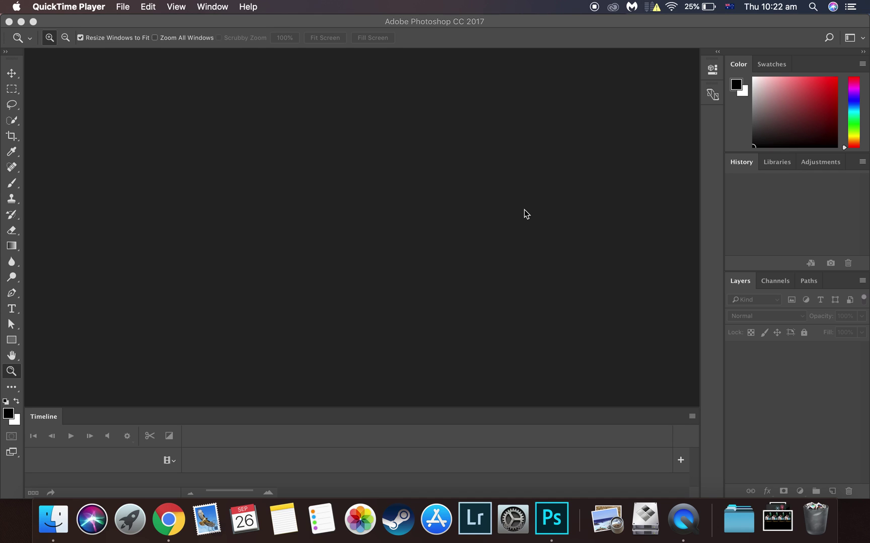
Open the image 9731-05.jpg from the Downloads folder.
left_click(523, 209)
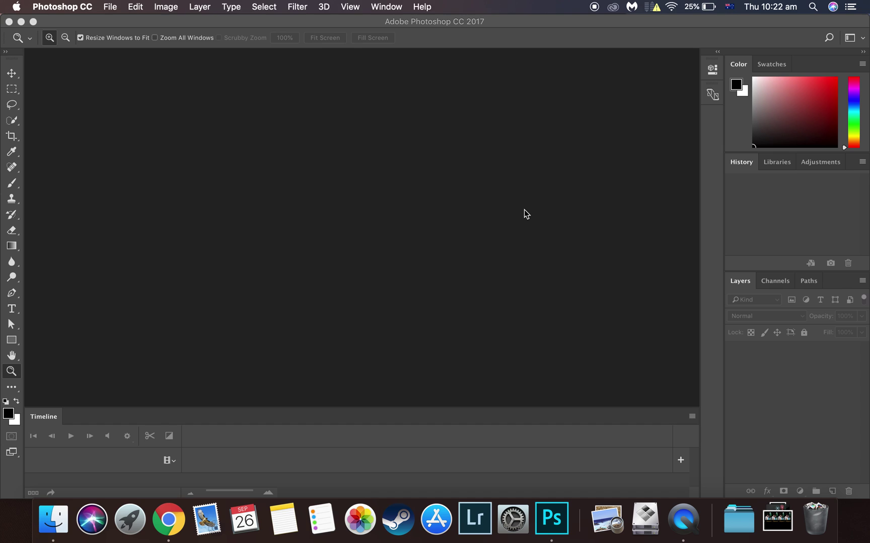
left_click(111, 7)
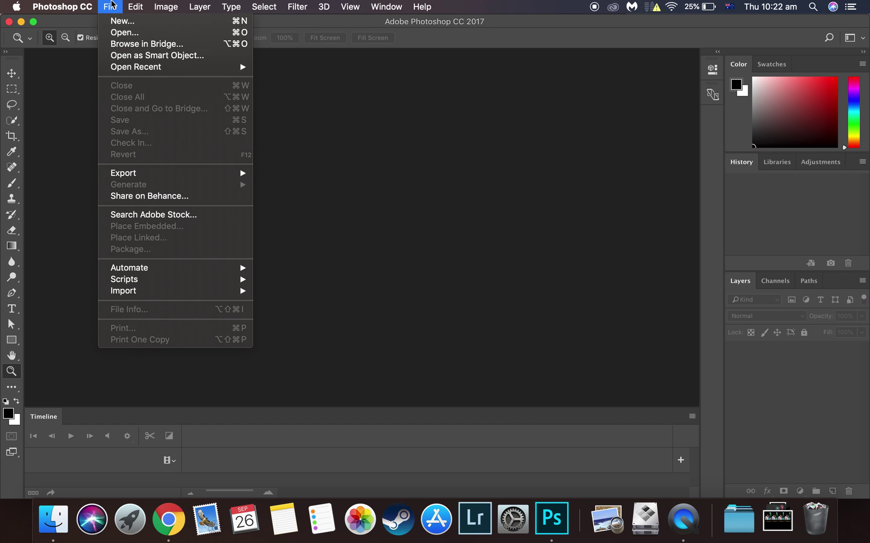
left_click(122, 32)
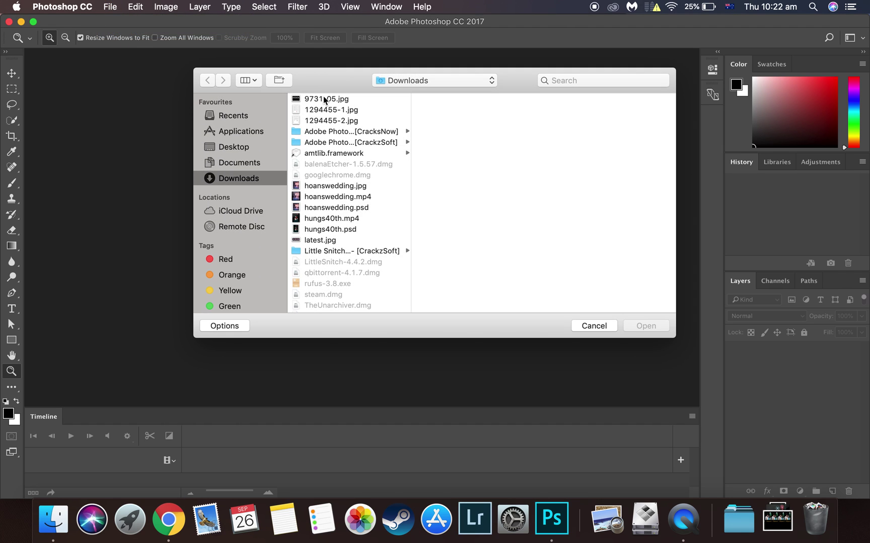
left_click(330, 98)
left_click(629, 328)
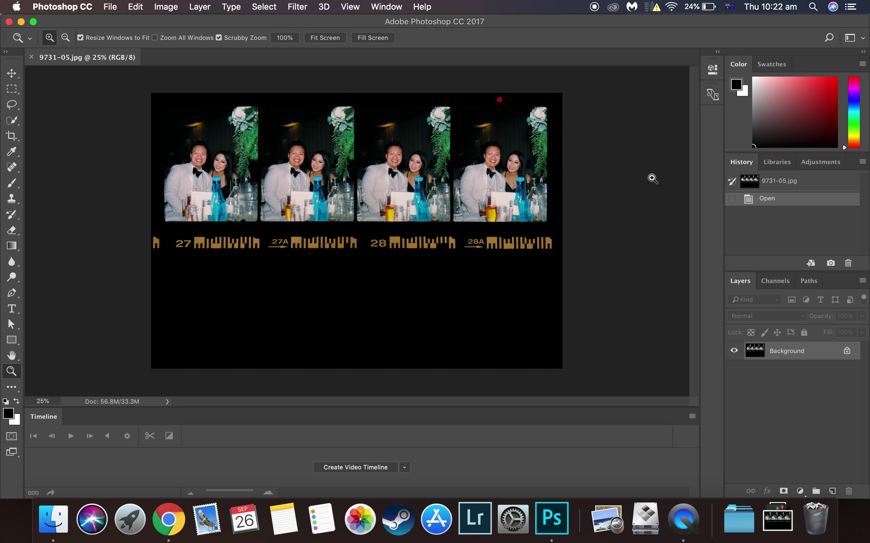
Unlock the Background layer and rename it 1.
left_click(847, 352)
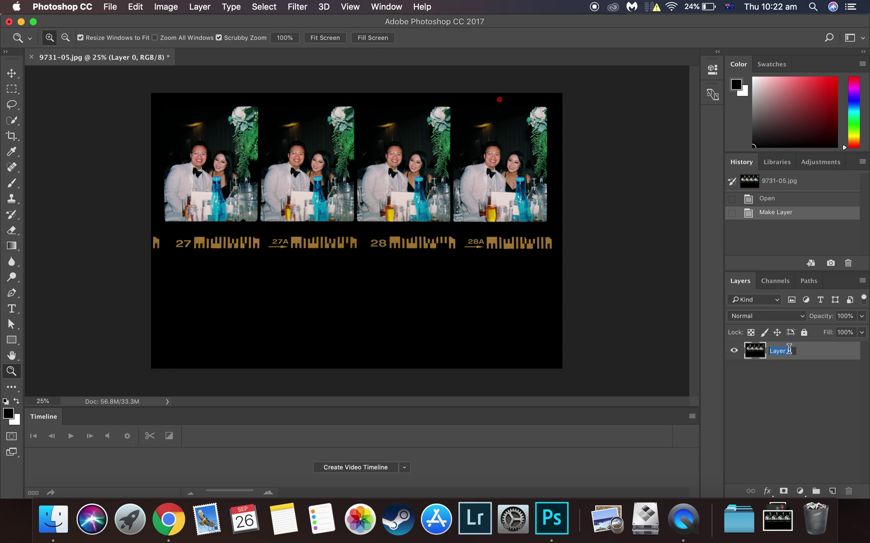
type("1")
key("Return")
Lasso the black notch on the first frame's bottom edge, fill it with Content-Aware at 100% opacity, and deselect.
left_click_drag(210, 212, 213, 211)
left_click_drag(363, 205, 365, 208)
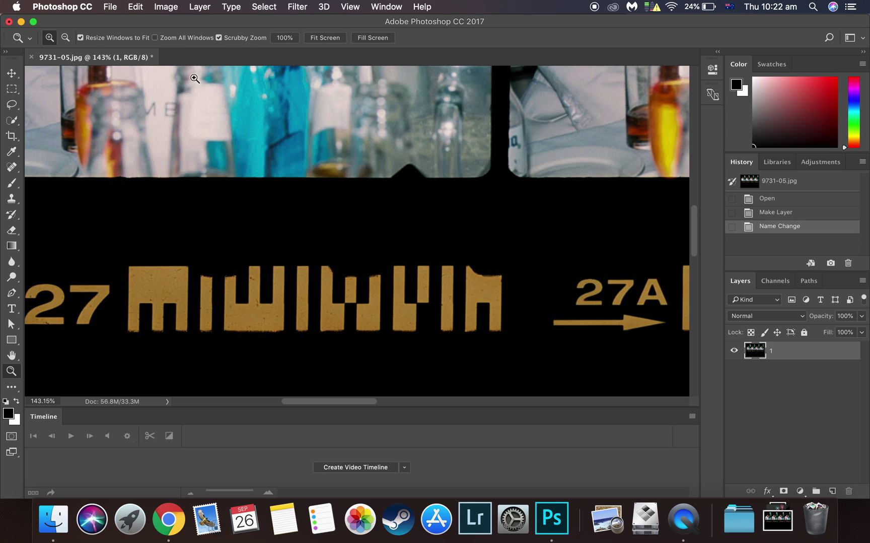
left_click(12, 105)
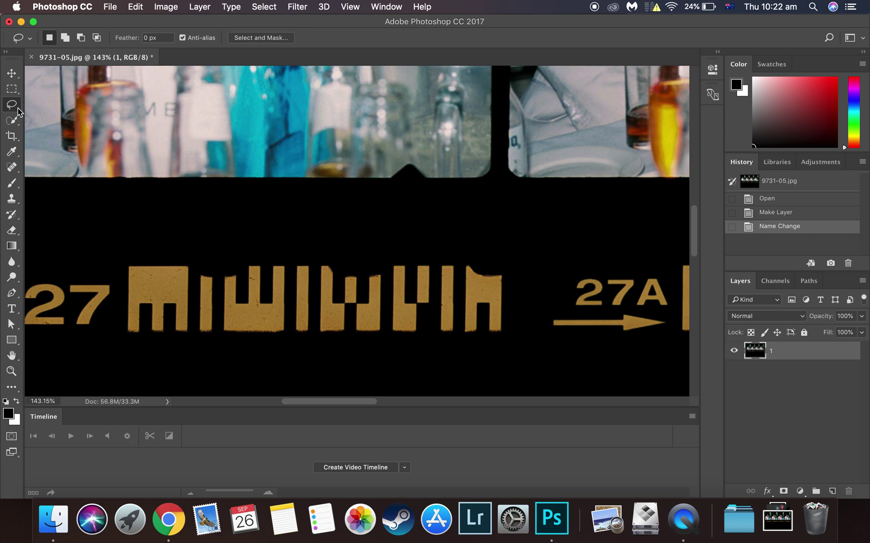
mouse_move(391, 176)
left_mouse_down()
mouse_move(417, 163)
mouse_move(427, 179)
mouse_move(392, 176)
left_mouse_up()
right_click(401, 175)
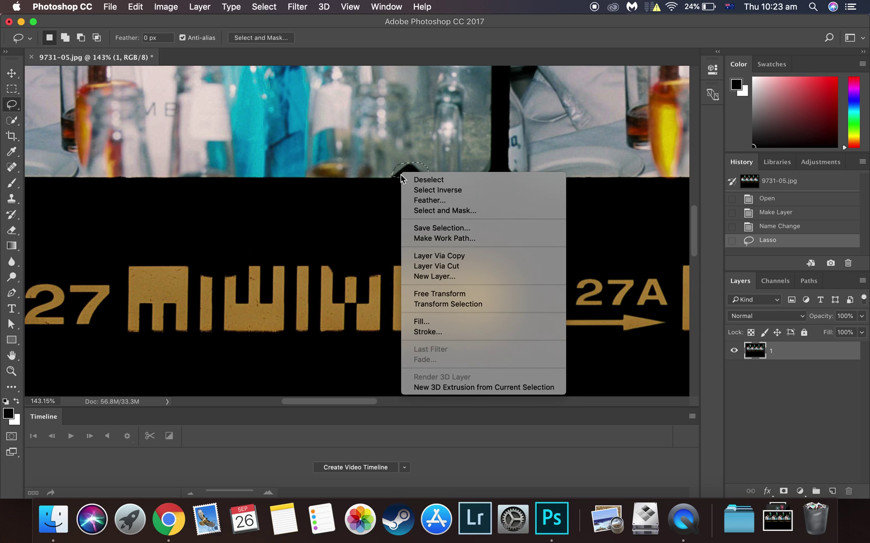
left_click(421, 321)
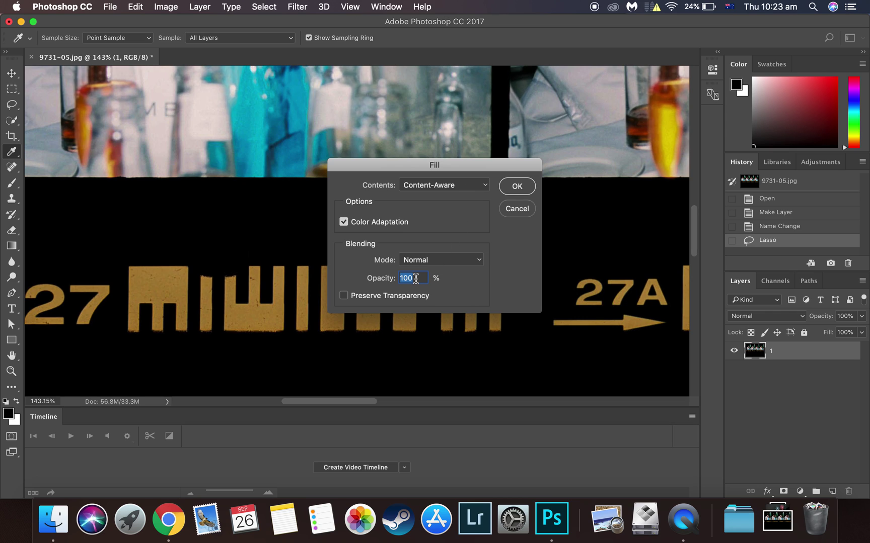
left_click(506, 186)
left_click(478, 161)
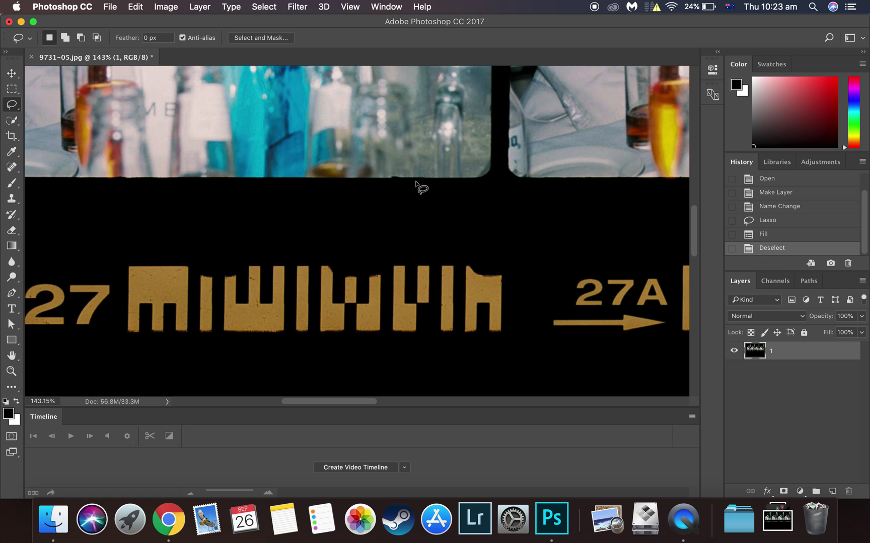
Move layer 1 horizontally to the right until about a third of the canvas is empty beside the first frame.
scroll(419, 185, "down", 2)
scroll(414, 182, "down", 8)
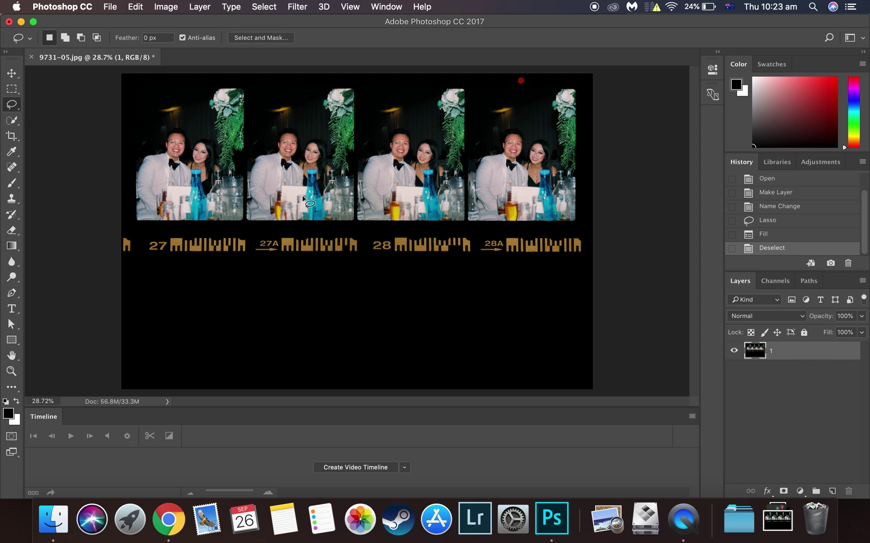
left_click(15, 75)
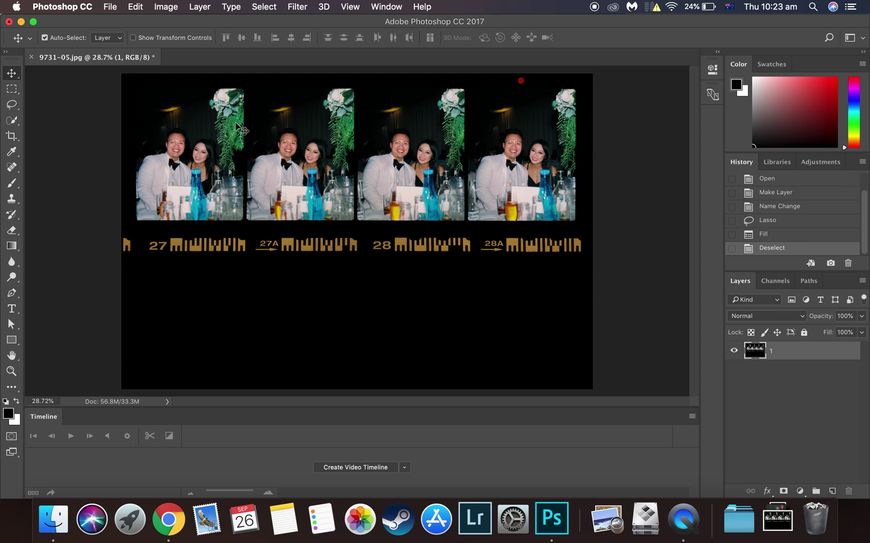
left_click_drag(235, 124, 403, 123)
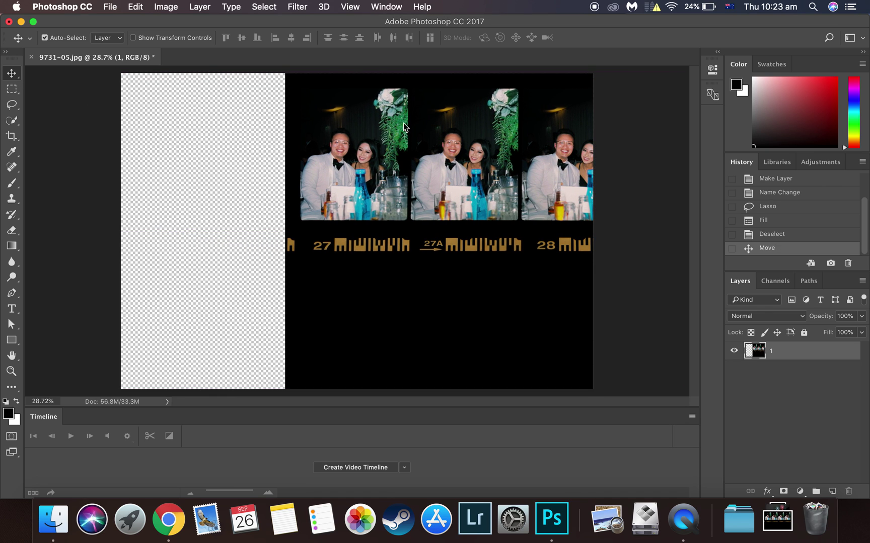
Duplicate layer 1 and name the copy 2.
right_click(806, 357)
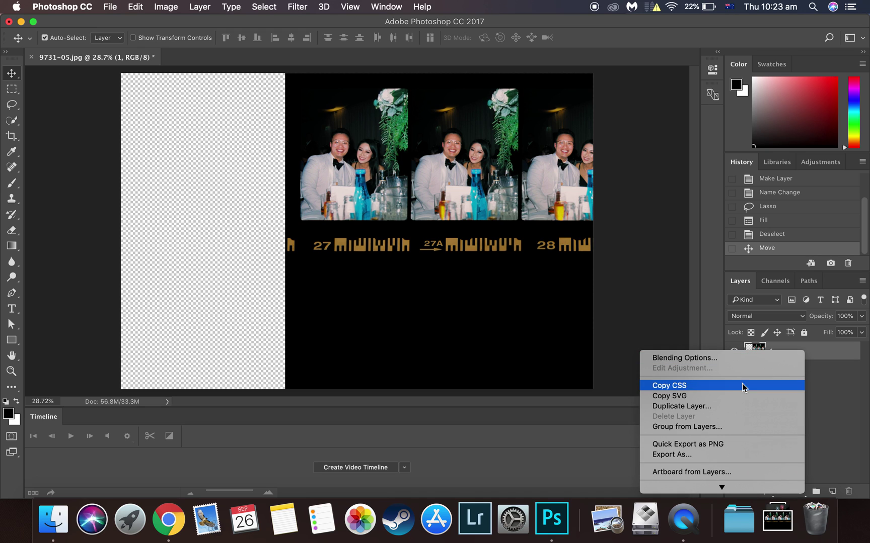
left_click(721, 406)
type("2")
left_click(550, 200)
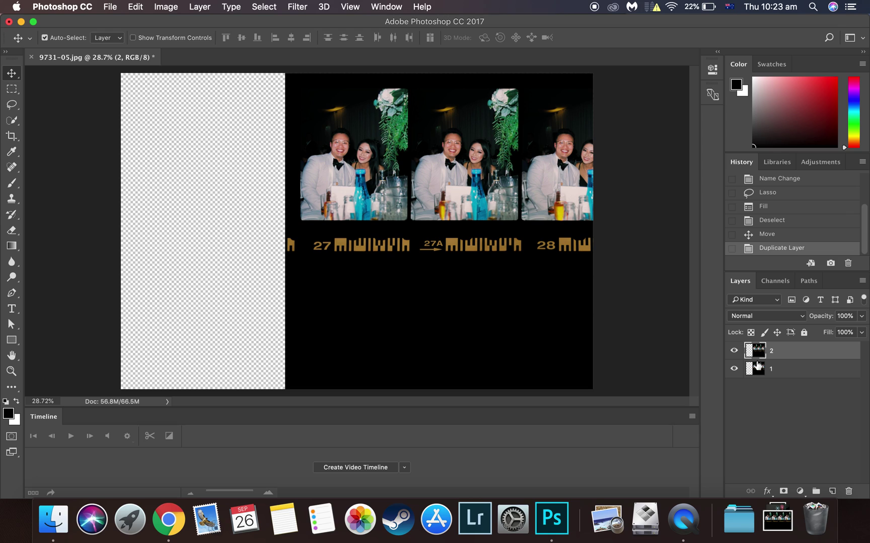
Set layer 2's blend mode to Difference.
left_click(802, 317)
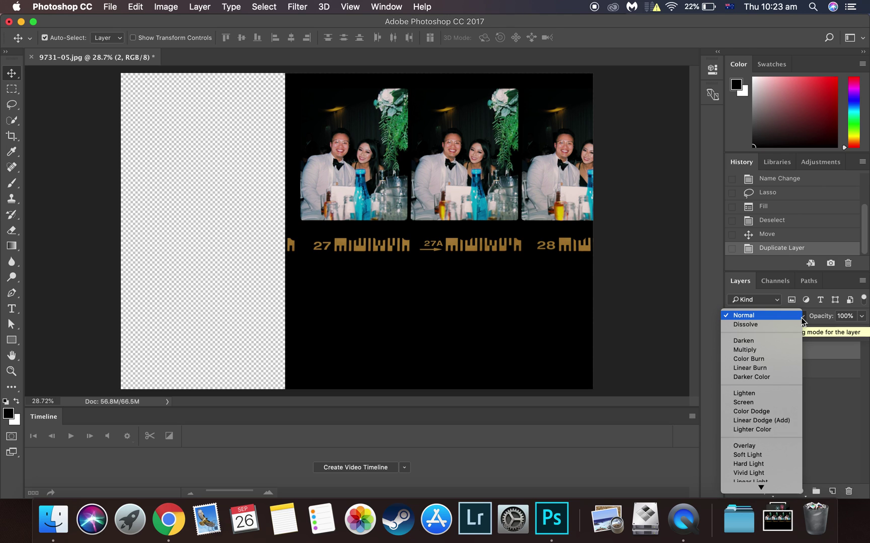
key("d")
key("i")
key("f")
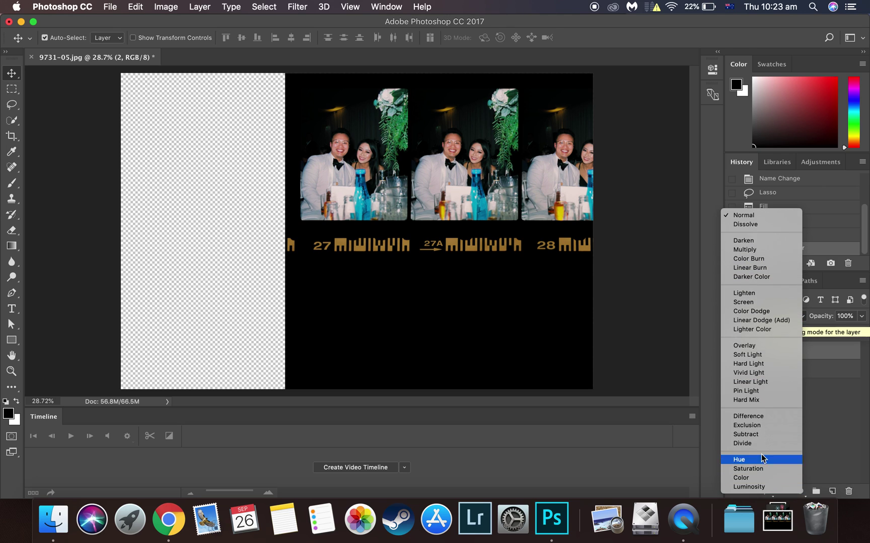
left_click(779, 417)
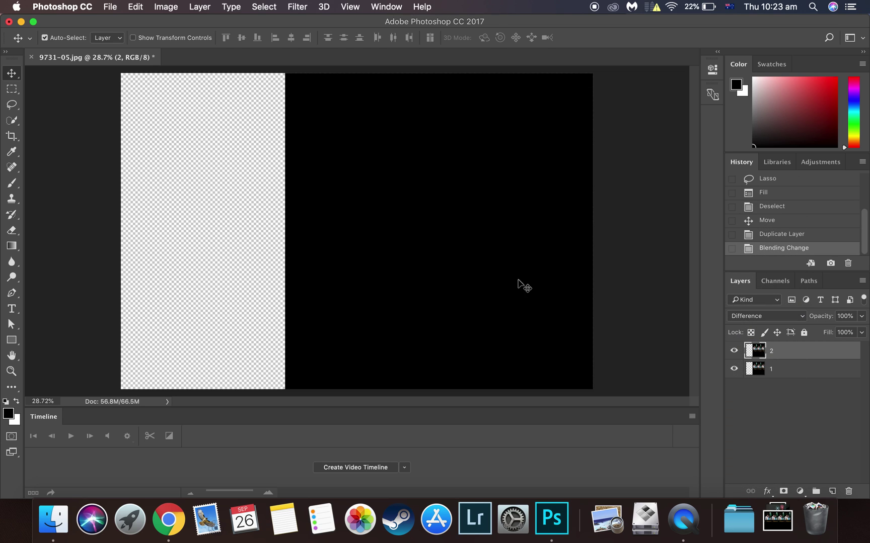
Shift layer 2 one frame to the left and nudge it until the woman's face overlaps the one in layer 1's first frame.
left_click_drag(415, 163, 303, 166)
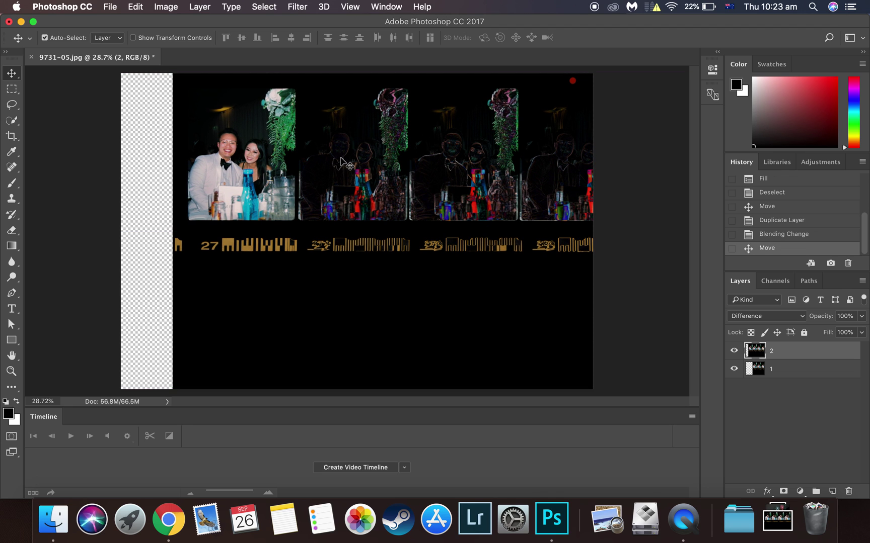
scroll(343, 162, "up", 5)
scroll(342, 162, "up", 3)
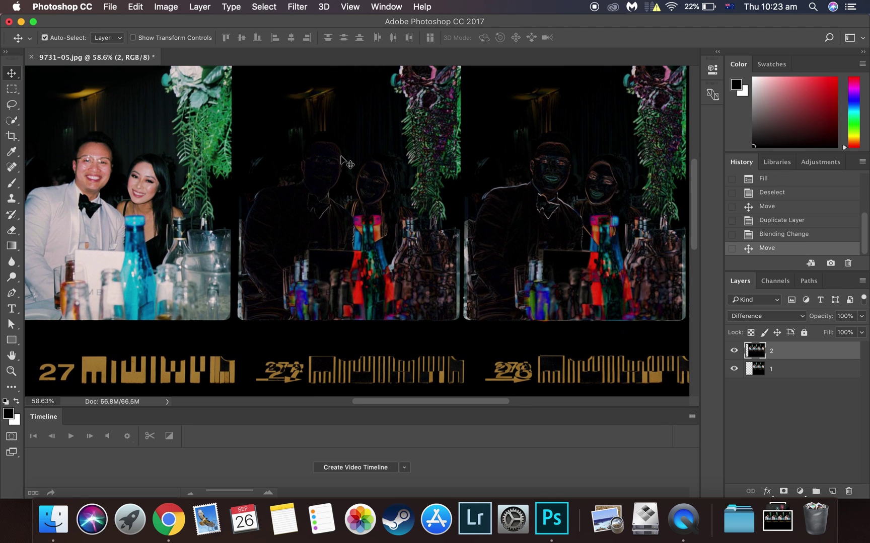
scroll(343, 162, "up", 12)
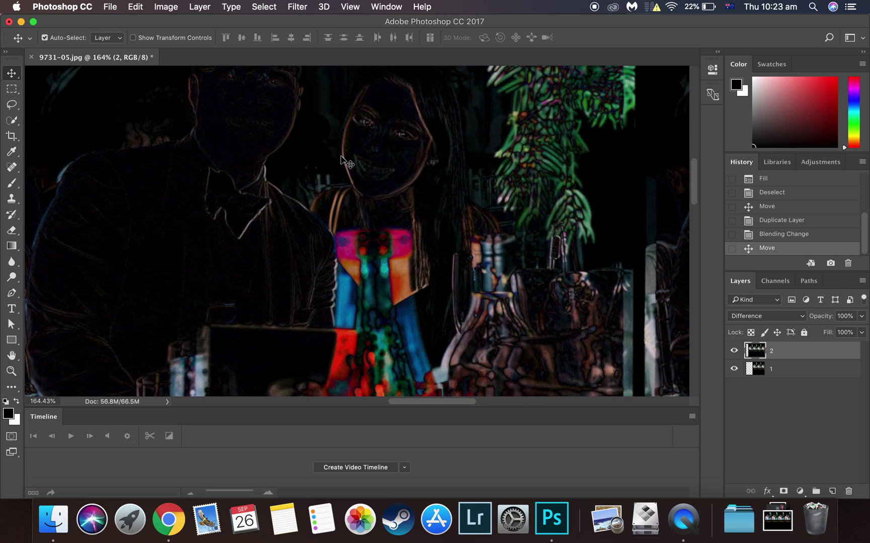
key("Left")
key("Left")
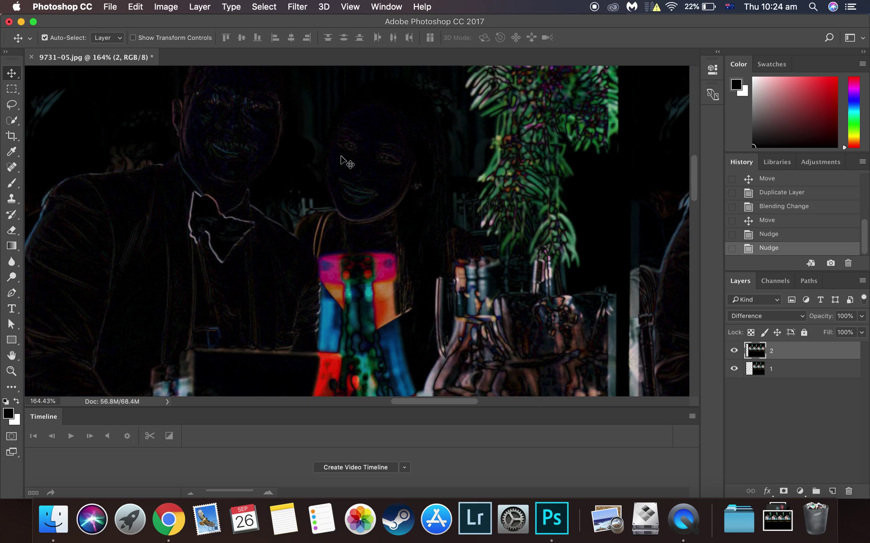
key("Left")
key("Left")
key("Left")
key("Left")
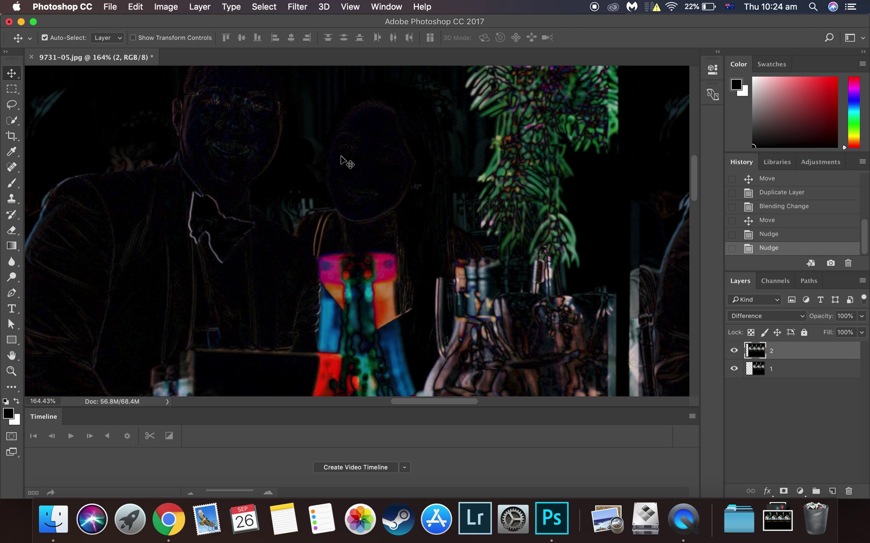
key("Left")
key("Left")
key("Left")
key("Left")
key("Left")
key("Left")
key("Left")
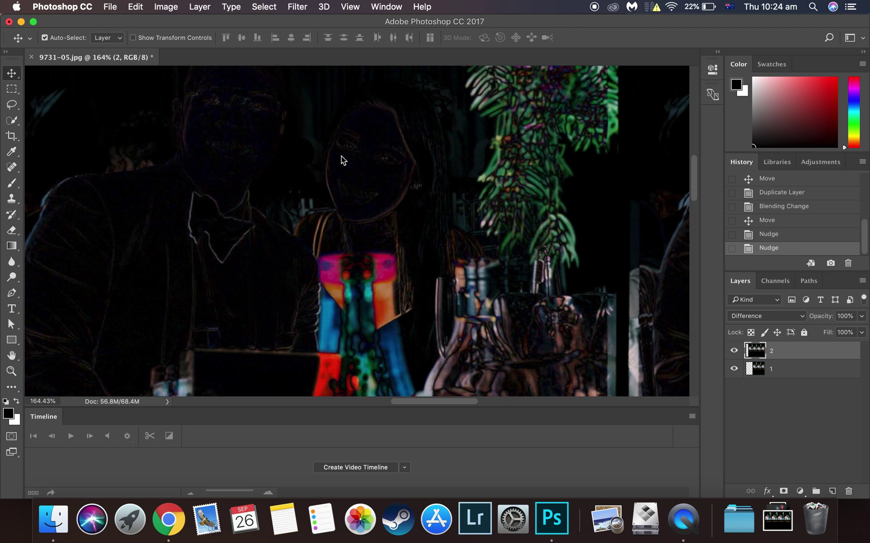
key("Left")
key("Left")
key("Left")
key("Left")
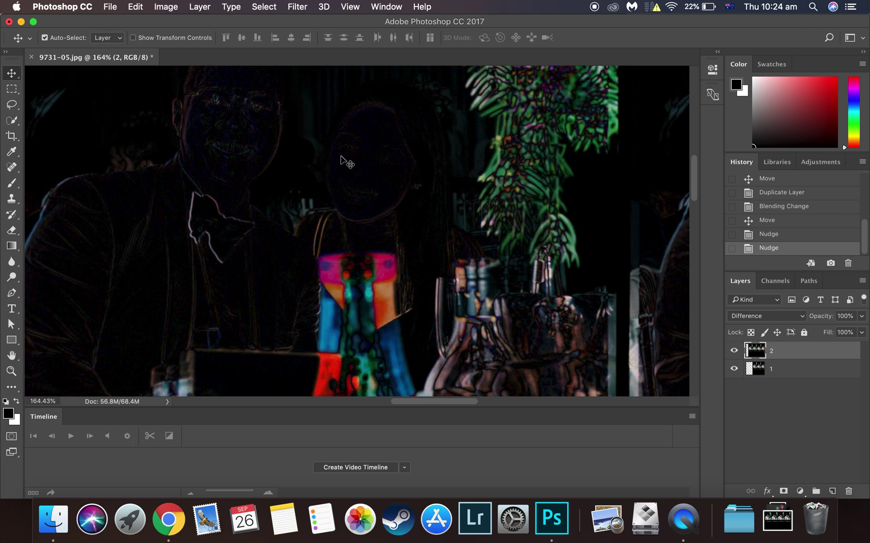
key("Left")
Set layer 2's blend mode back to Normal.
scroll(523, 227, "down", 5)
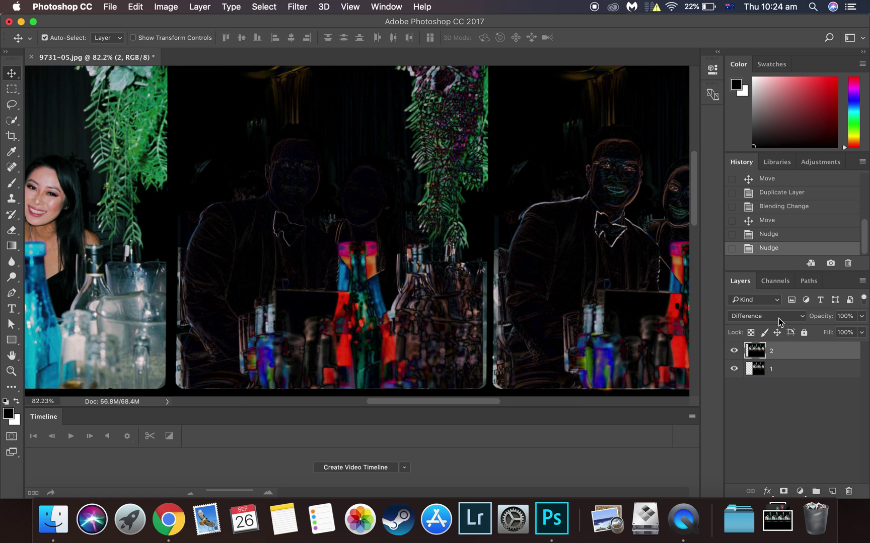
left_click(804, 320)
left_click(790, 117)
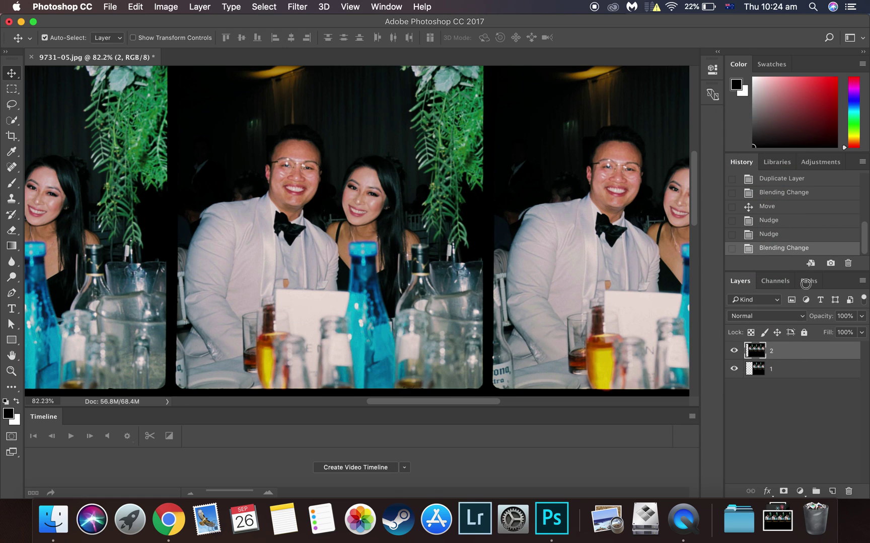
Duplicate layer 2 and name the copy 3.
right_click(825, 350)
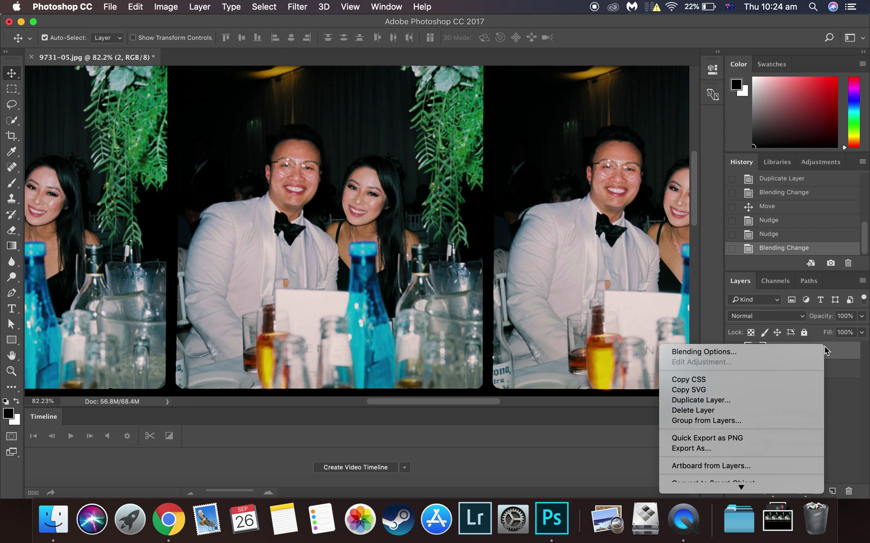
left_click(717, 401)
type("3")
key("Return")
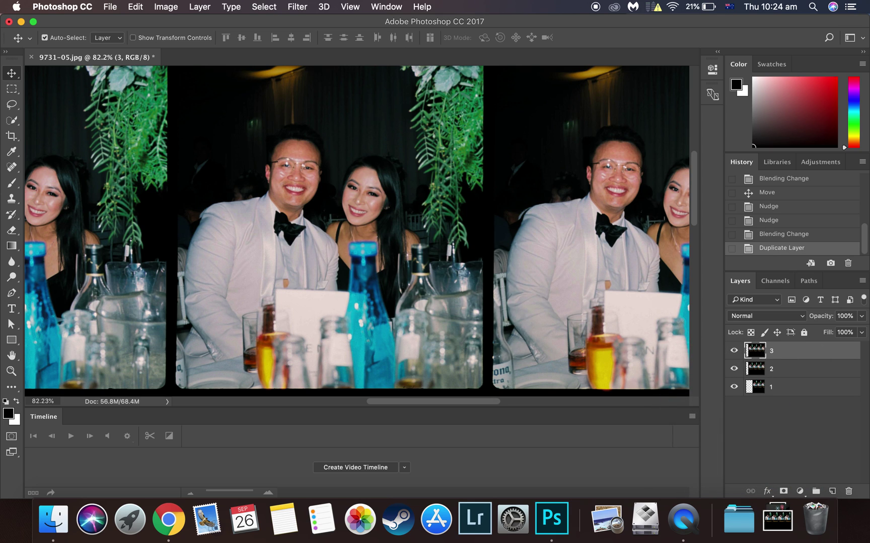
Set layer 3's blend mode to Difference.
left_click(790, 318)
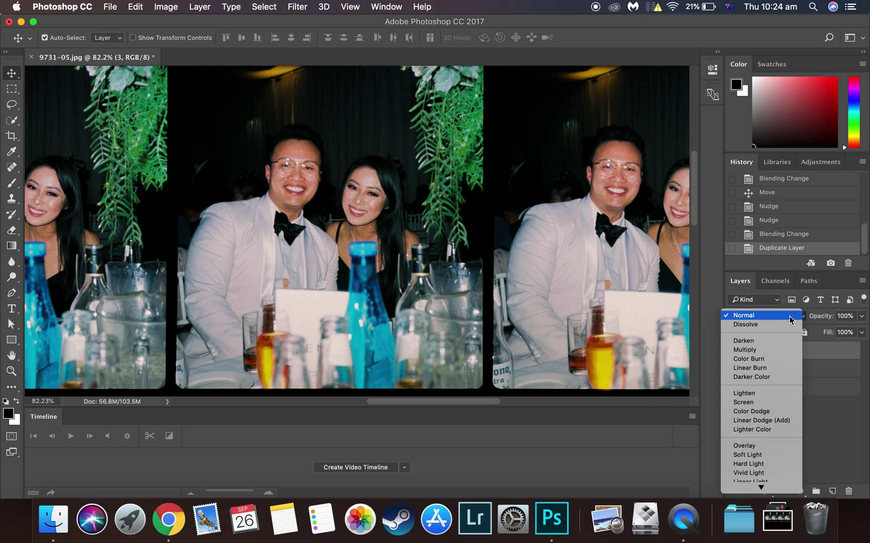
scroll(771, 441, "down", 3)
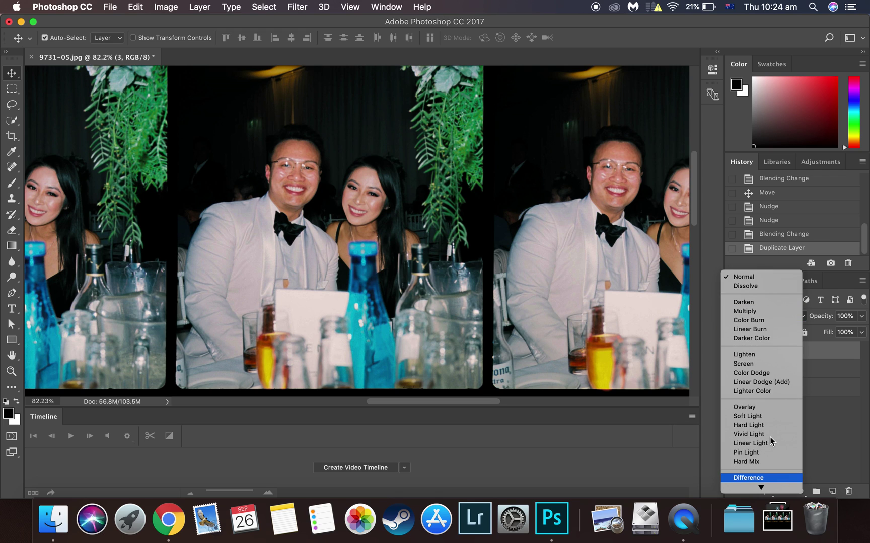
key("Return")
Hide layer 2 and move layer 3 so the woman's face in its third frame overlaps the one in layer 1's first frame.
scroll(496, 283, "down", 3, "alt")
scroll(492, 278, "down", 1, "alt")
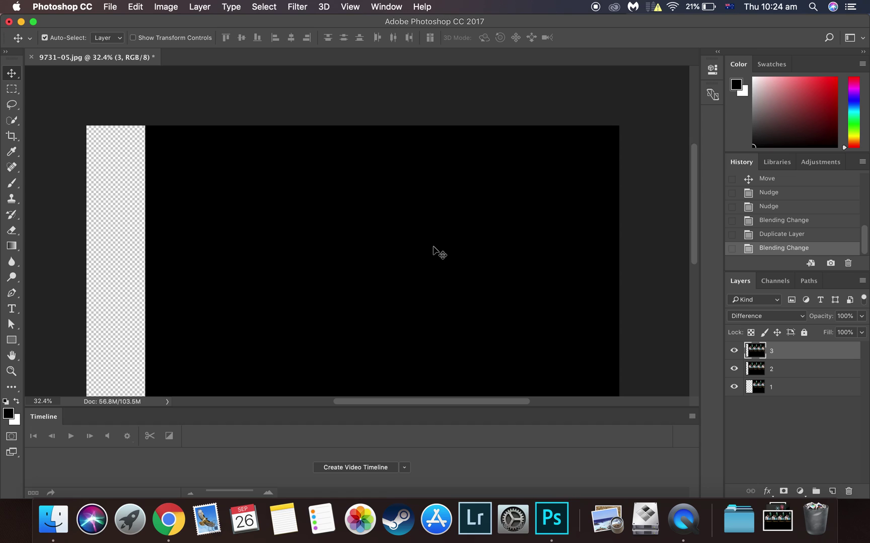
left_click_drag(433, 246, 364, 287)
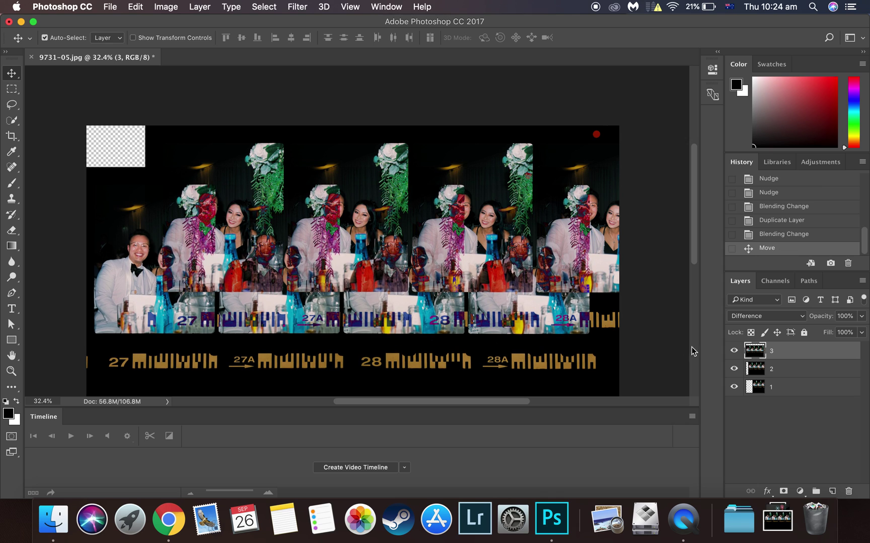
left_click(733, 369)
left_click_drag(516, 259, 480, 219)
scroll(339, 211, "up", 10)
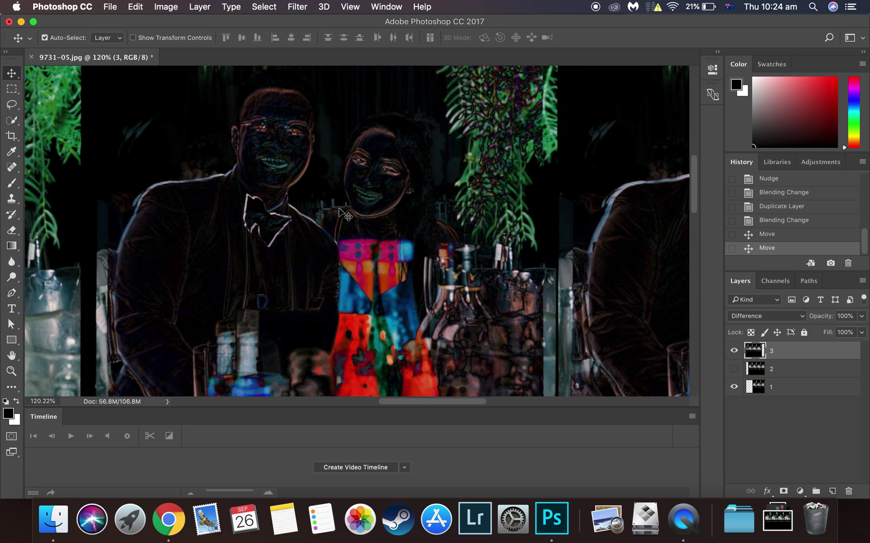
scroll(339, 212, "up", 1)
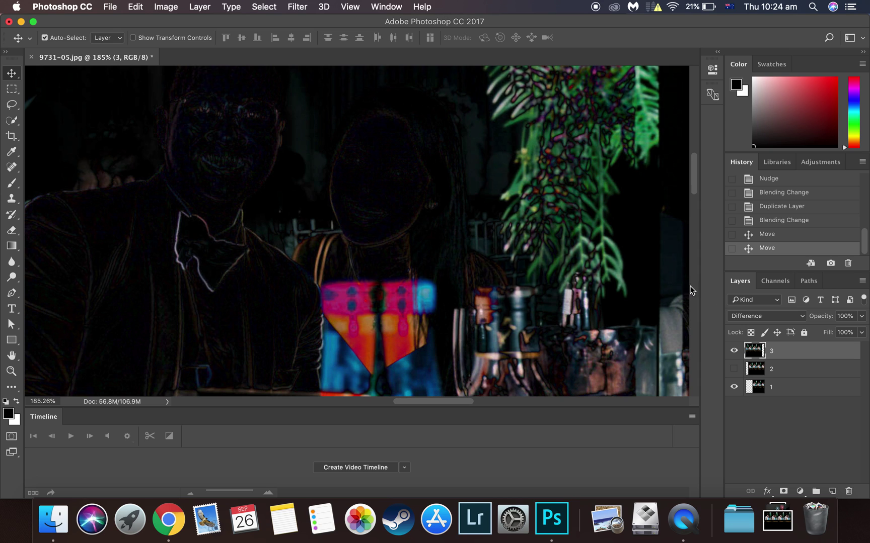
Set layer 3's blend mode back to Normal and duplicate the layer, naming the copy 4.
left_click(772, 318)
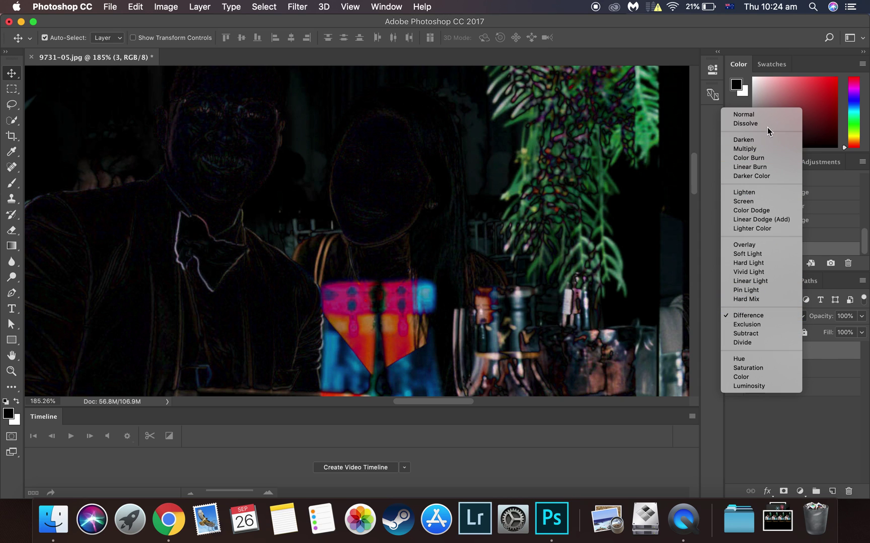
left_click(775, 116)
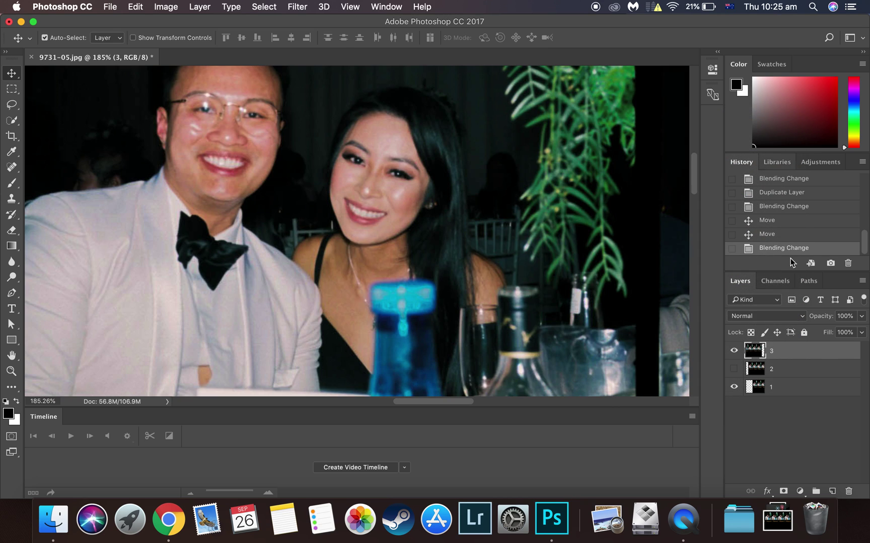
right_click(814, 353)
left_click(753, 402)
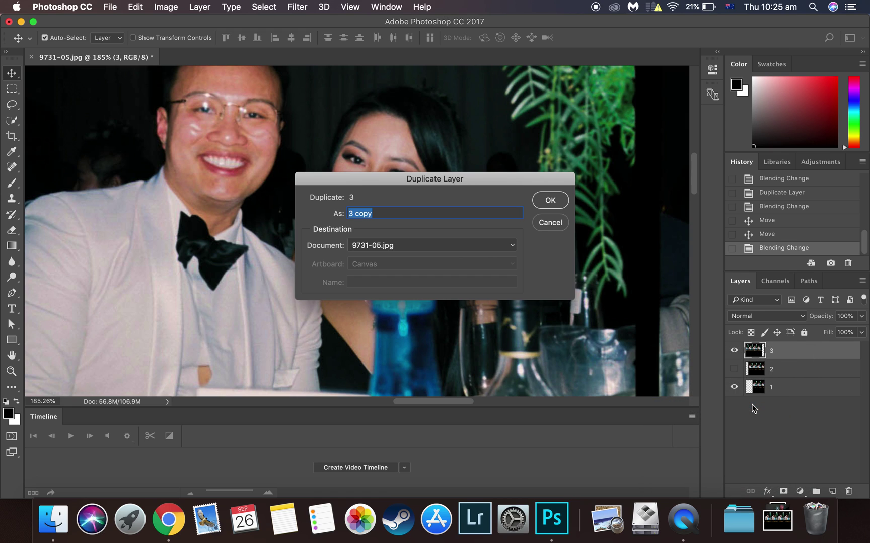
type("4")
key("Return")
Hide layer 3 and set layer 4's blend mode to Difference.
left_click(734, 370)
scroll(485, 265, "down", 5)
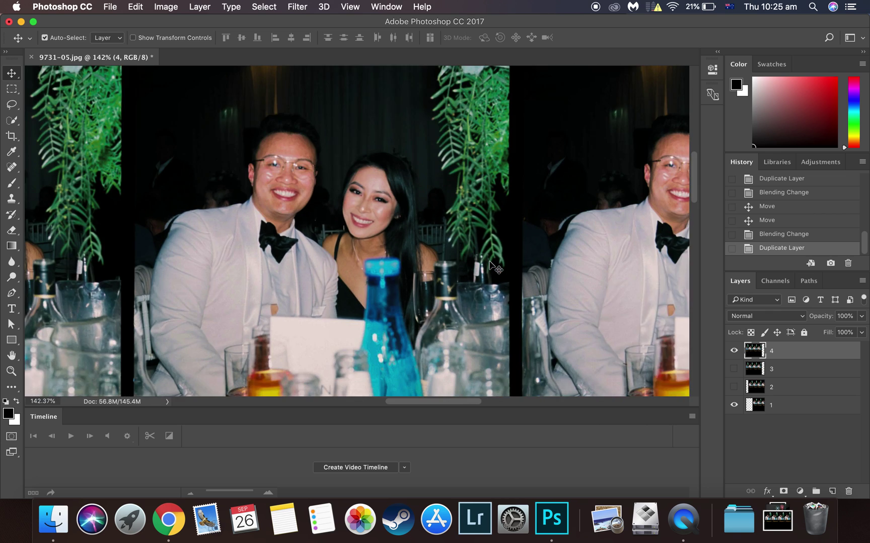
scroll(497, 254, "down", 3)
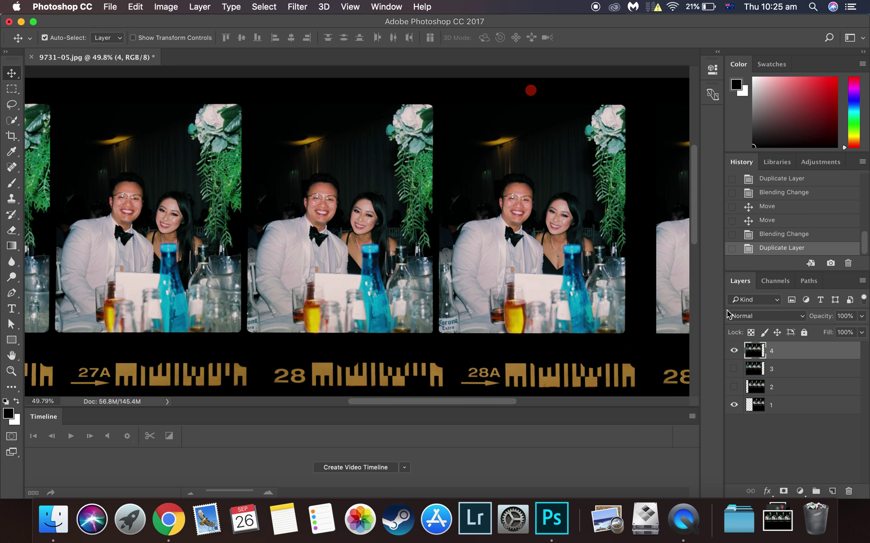
left_click(739, 317)
left_click(746, 476)
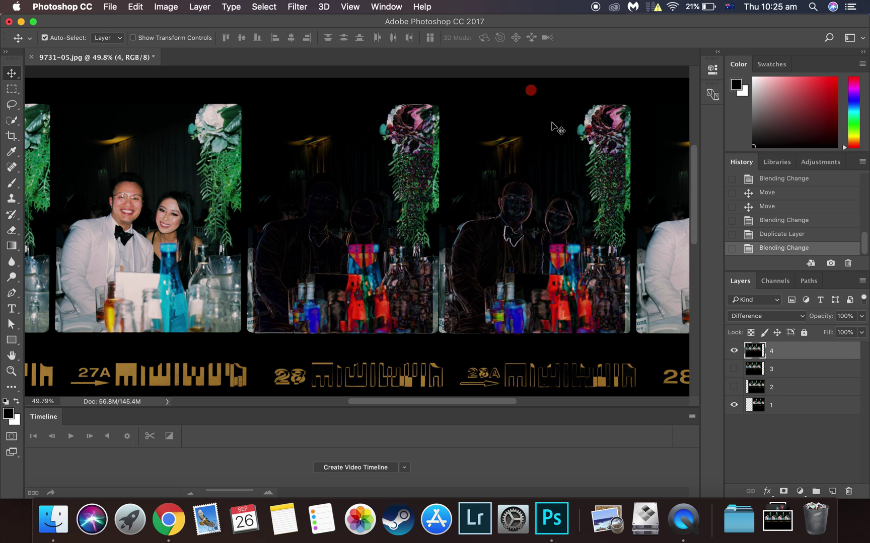
Move layer 4 so the couple in its fourth frame, marked 28A, overlaps the couple in layer 1's first frame.
left_click_drag(521, 193, 328, 194)
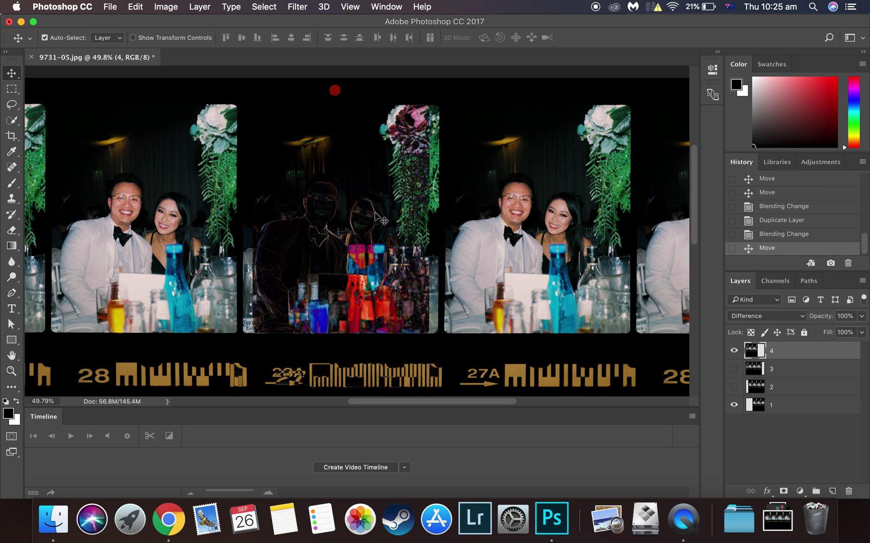
scroll(375, 216, "up", 2)
scroll(375, 216, "up", 2)
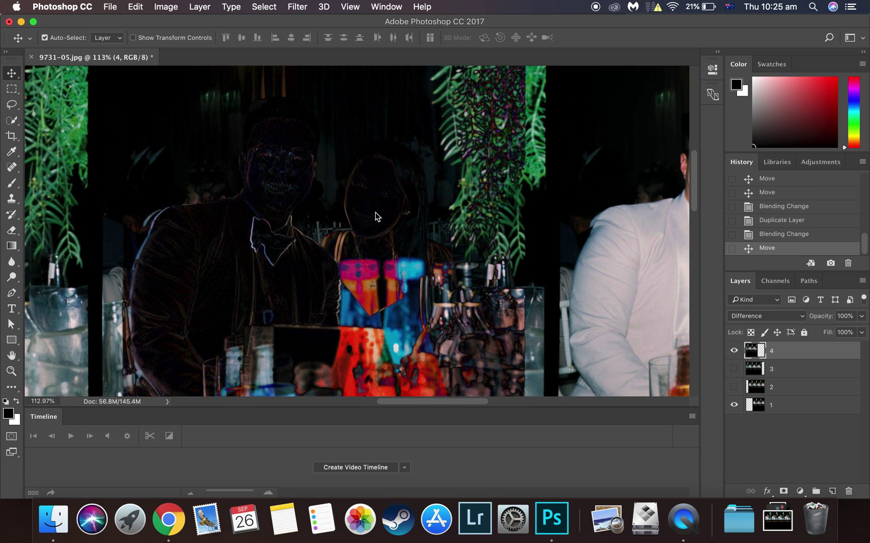
Set layer 4's blend mode back to Normal and make layers 3 and 2 visible again.
scroll(375, 213, "down", 3)
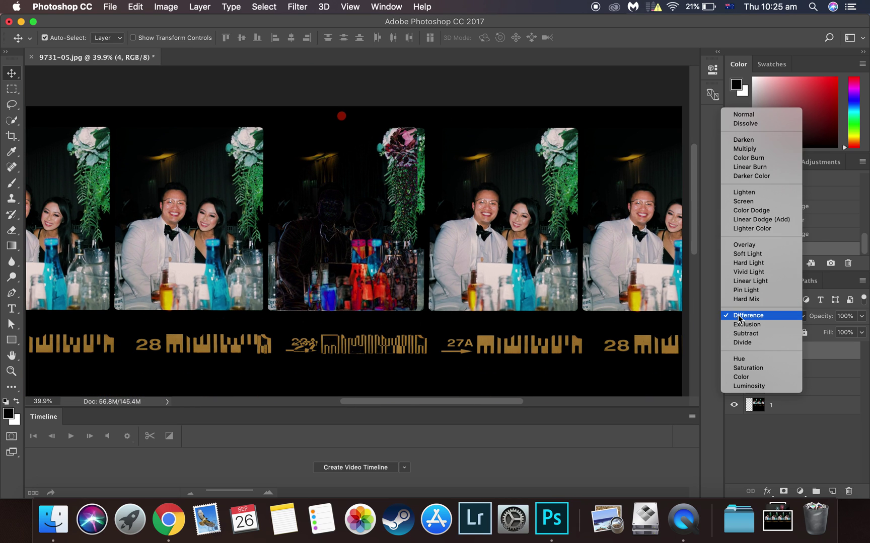
key("n")
key("Return")
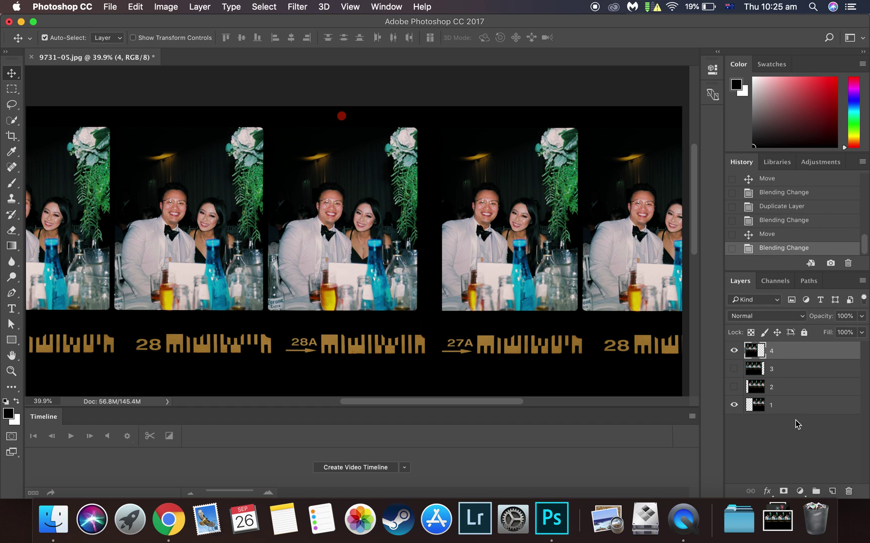
left_click(734, 369)
left_click(733, 388)
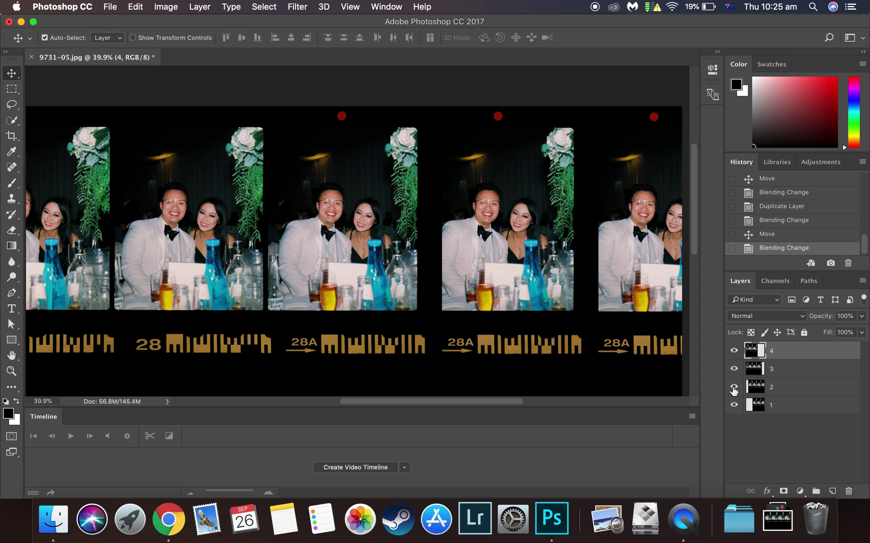
Crop the canvas width to the single film frame where all four layers overlap, keeping the full height.
scroll(431, 276, "down", 4)
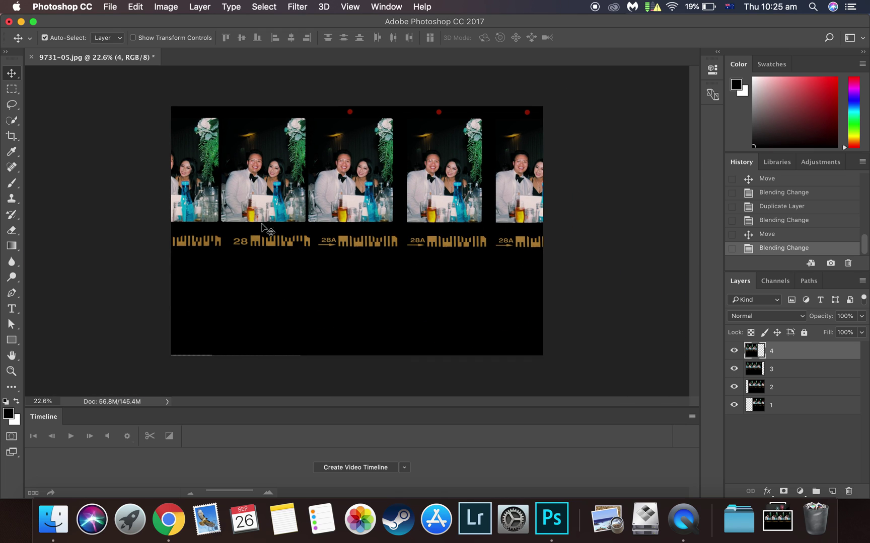
left_click(16, 136)
left_click_drag(172, 231, 240, 225)
left_click_drag(475, 228, 400, 221)
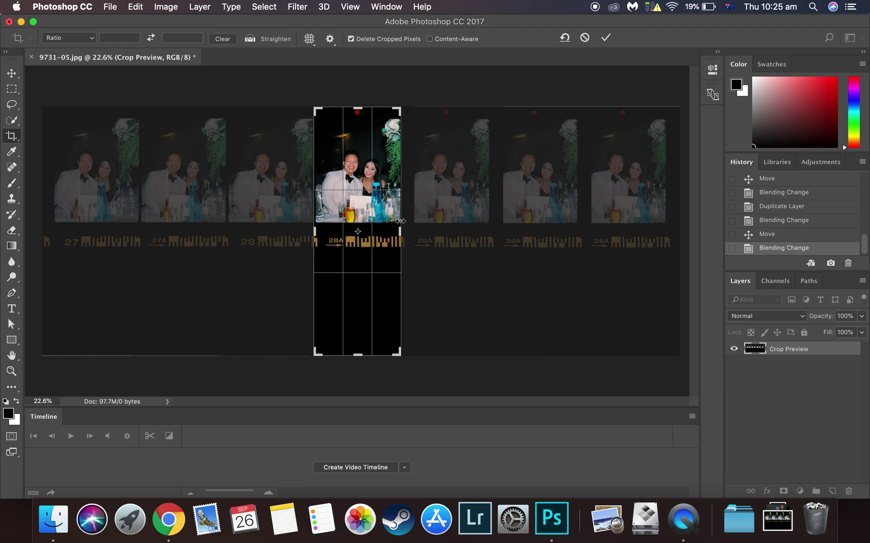
key("Return")
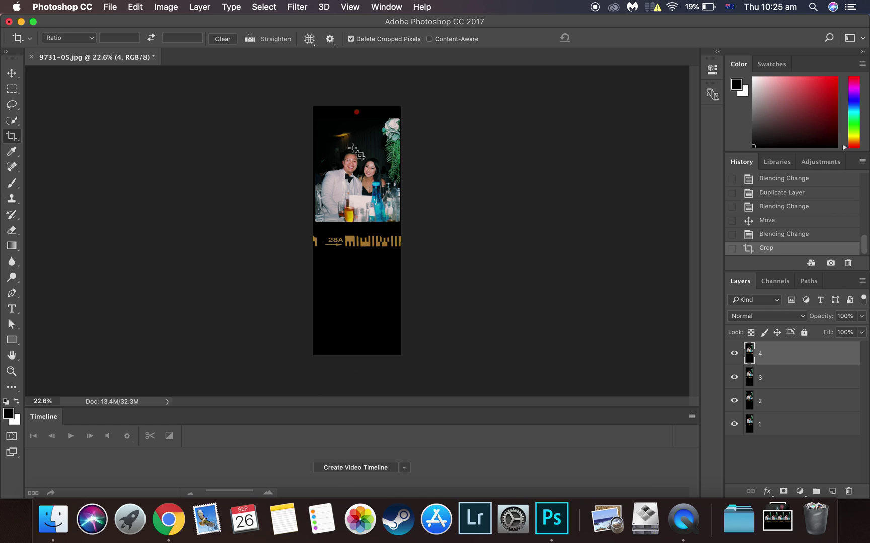
Enlarge the Timeline, create a video timeline from the layers and convert it to a frame animation.
left_click(396, 5)
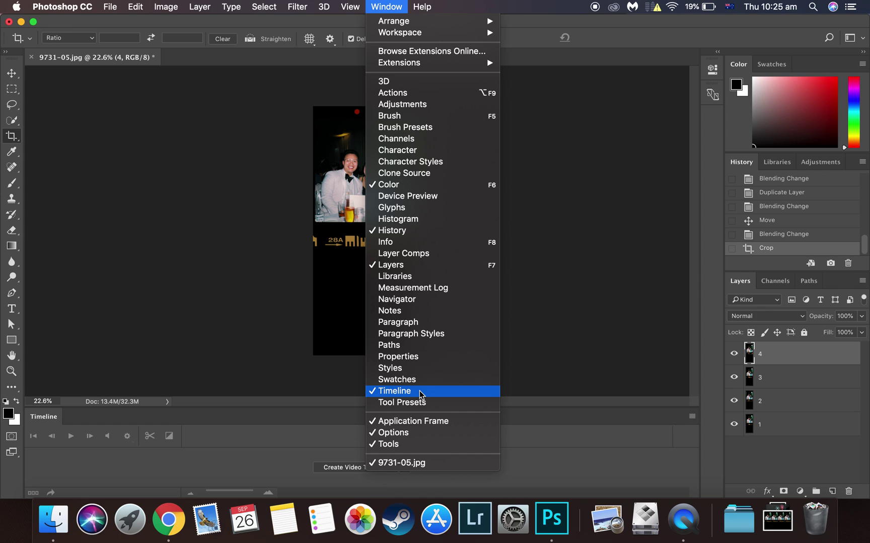
left_click(522, 337)
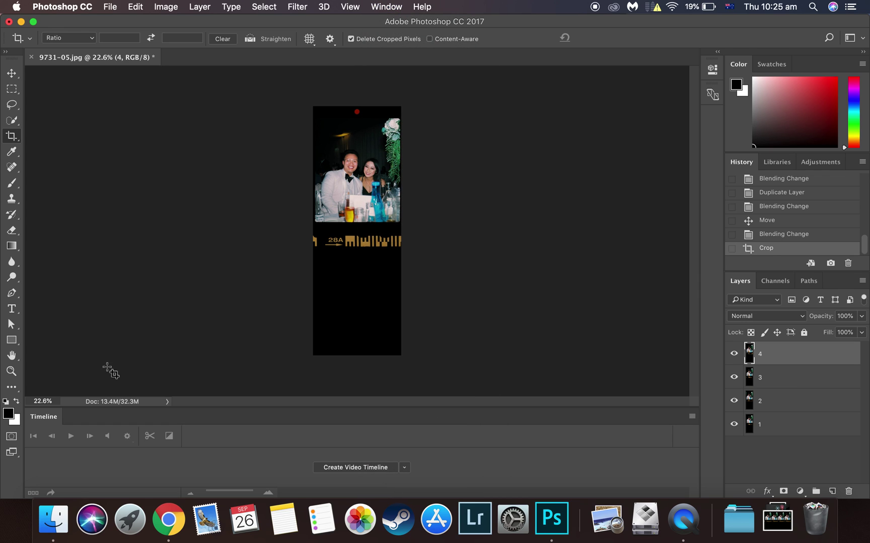
left_click_drag(178, 408, 181, 357)
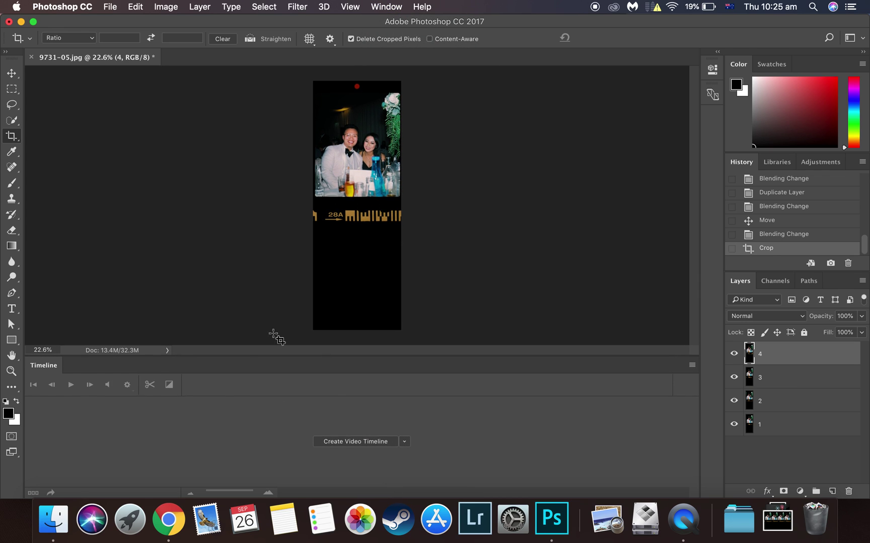
left_click(349, 441)
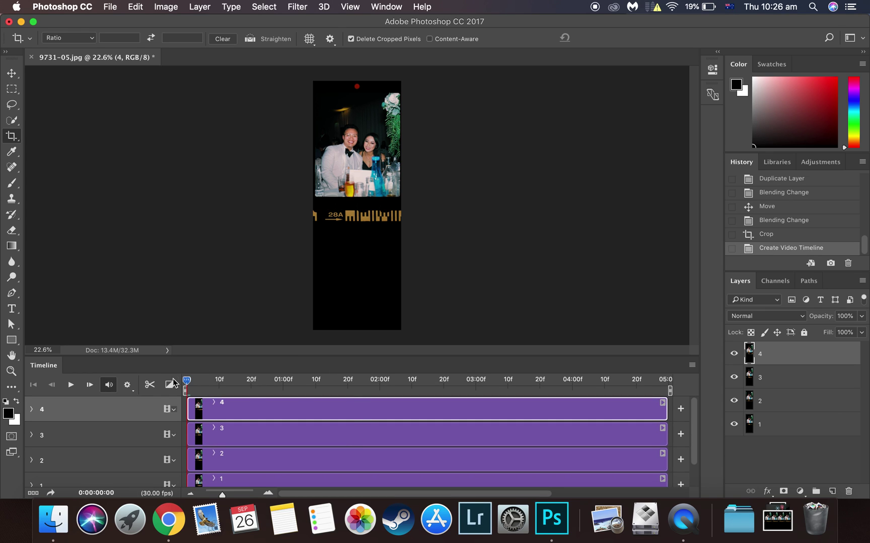
left_click(34, 494)
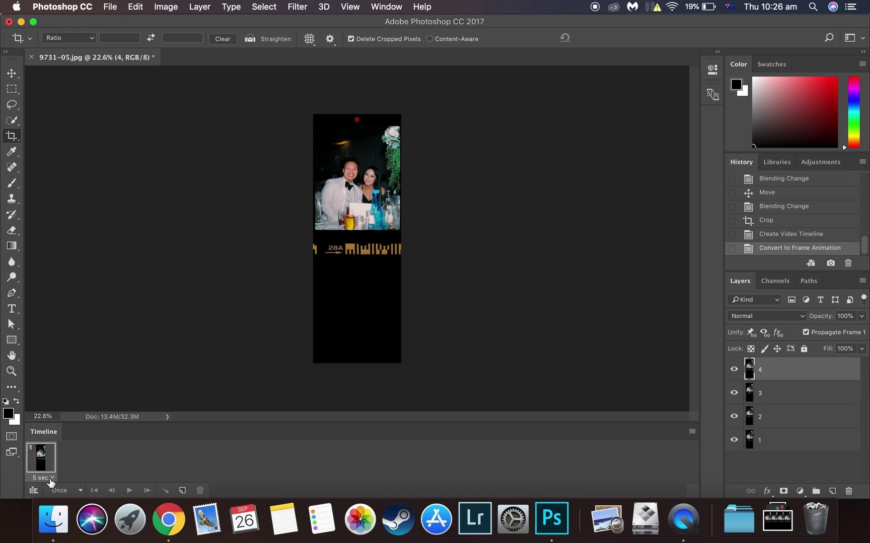
Set the first animation frame's delay to 0.1 seconds and hide layers 2, 3 and 4 so it shows only layer 1.
left_click(51, 480)
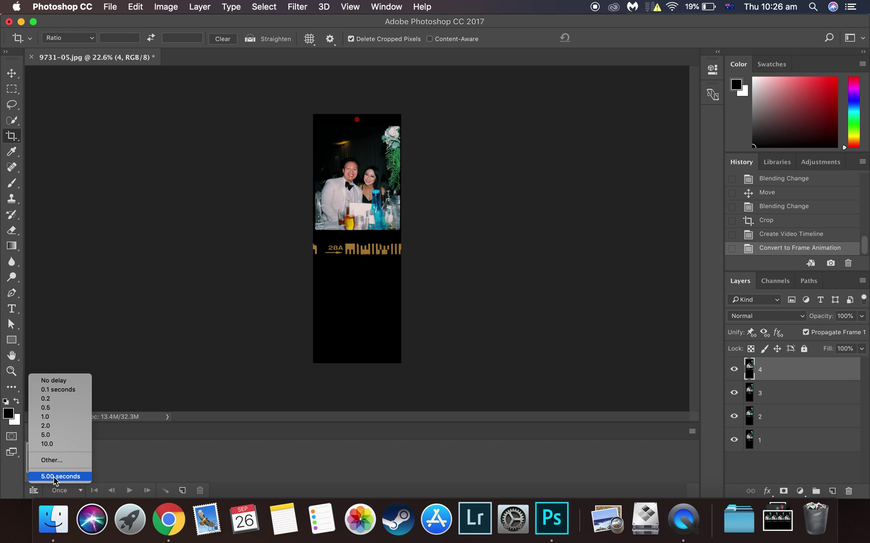
left_click(83, 390)
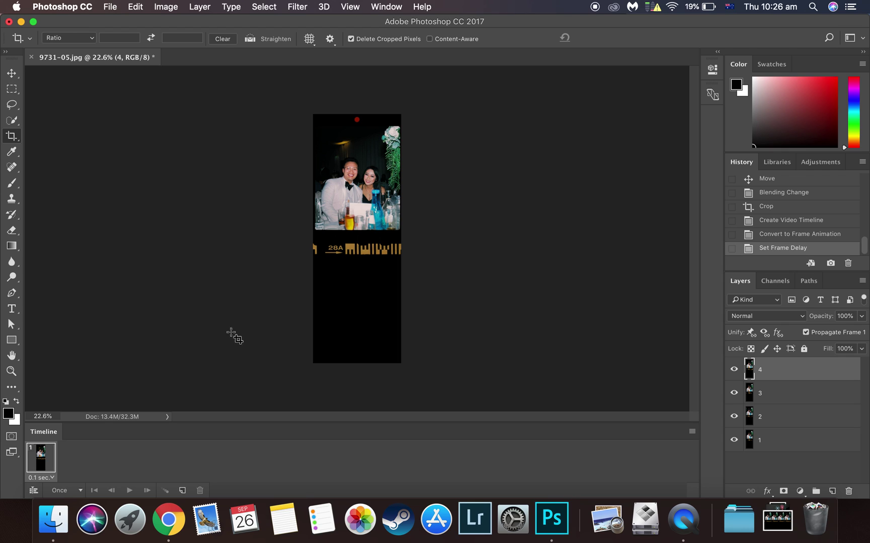
left_click(734, 416)
left_click(734, 393)
left_click(734, 372)
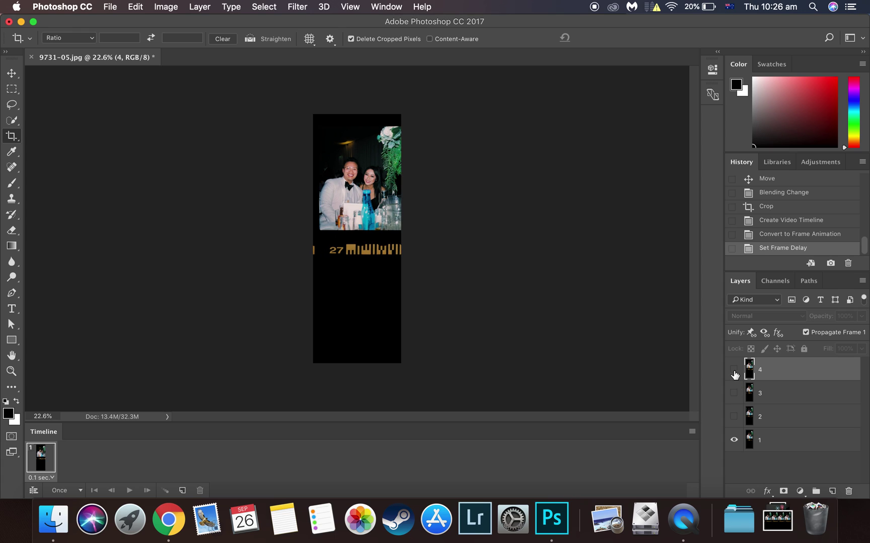
left_click(789, 441)
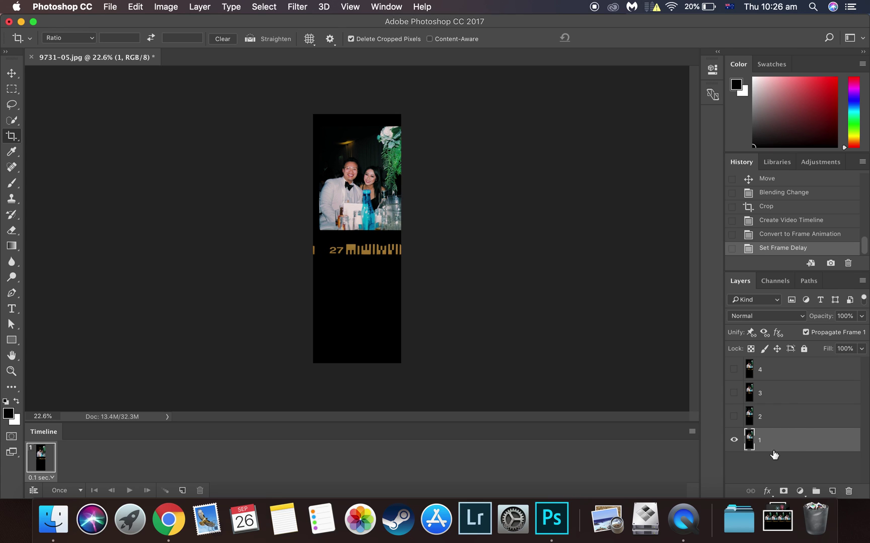
Add animation frames 2, 3 and 4 by duplication, turning on layer 2, layer 3 and layer 4 in turn.
left_click(183, 491)
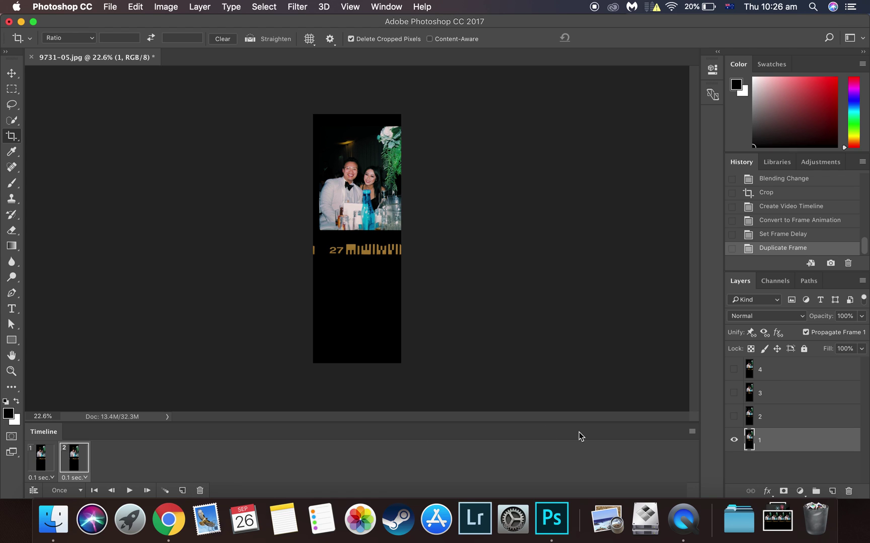
left_click(733, 417)
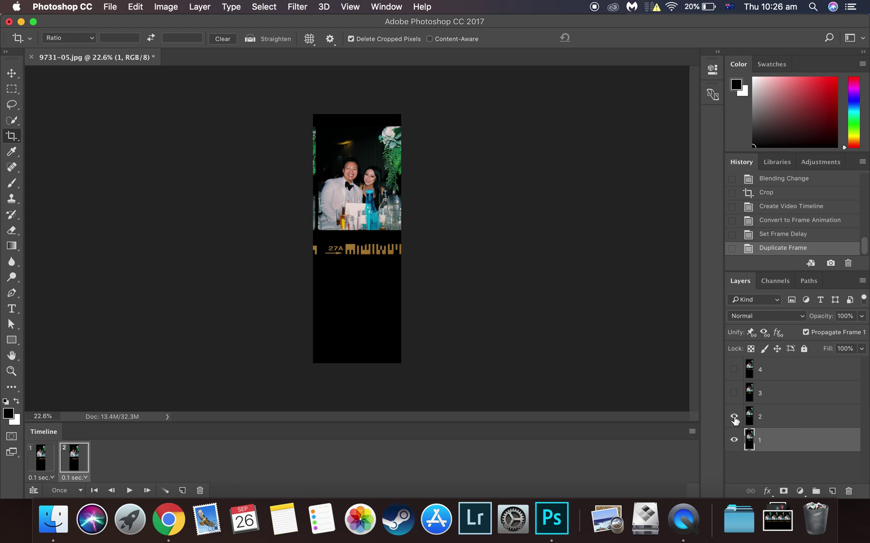
left_click(183, 490)
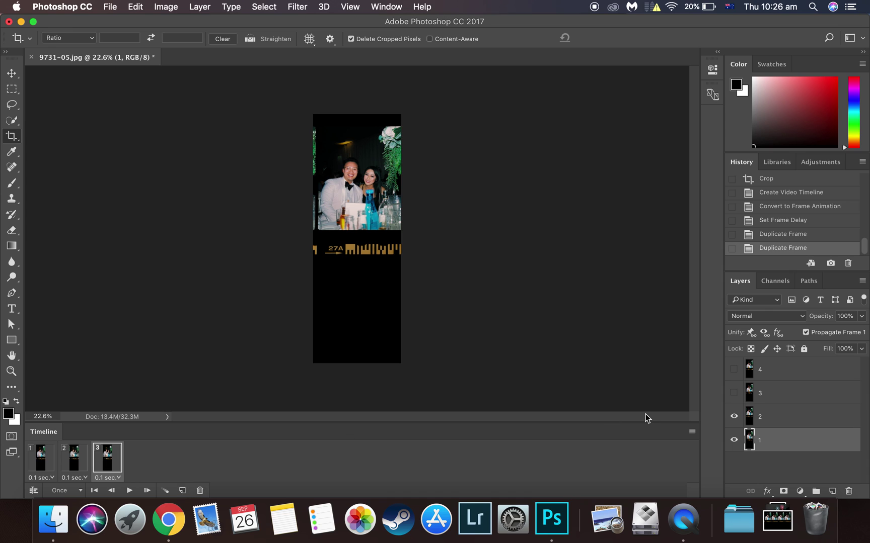
left_click(734, 393)
left_click(182, 490)
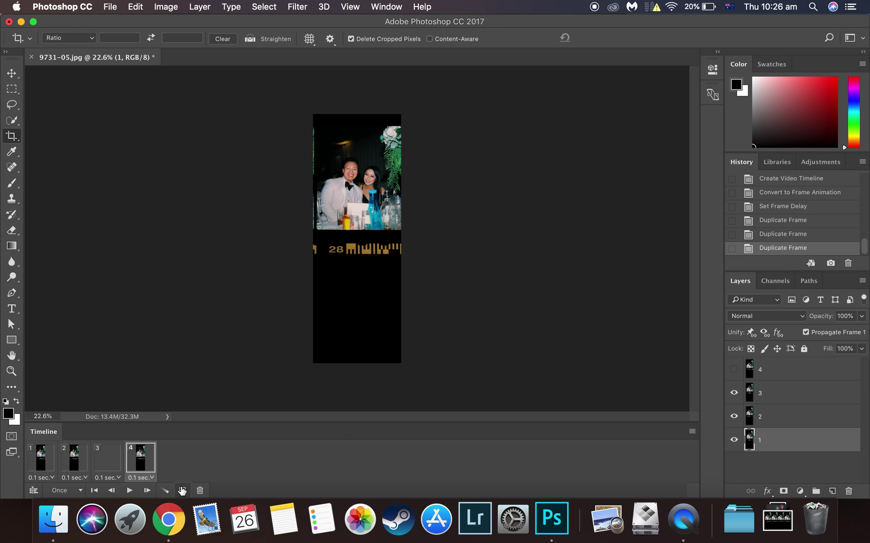
left_click(734, 369)
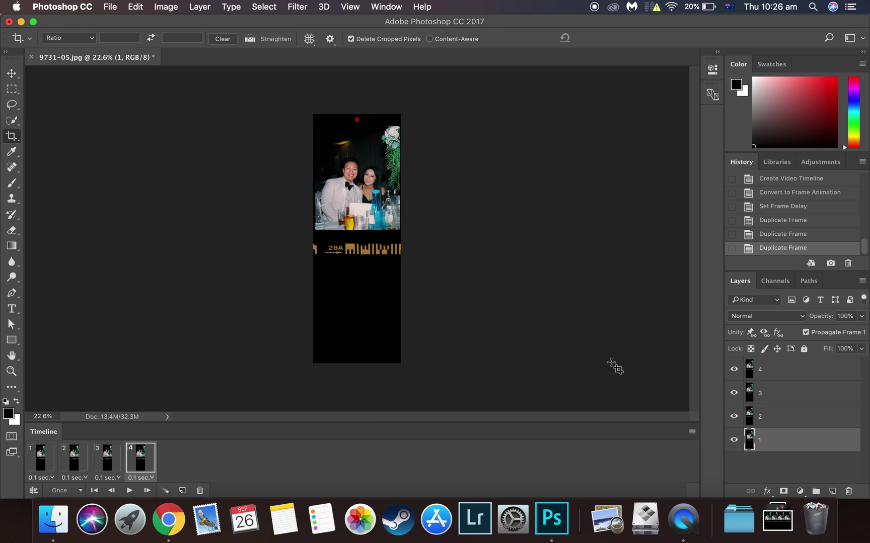
Add animation frames 5 and 6 for the return motion, hiding layer 4 in frame 5 and also layer 3 in frame 6.
left_click(182, 490)
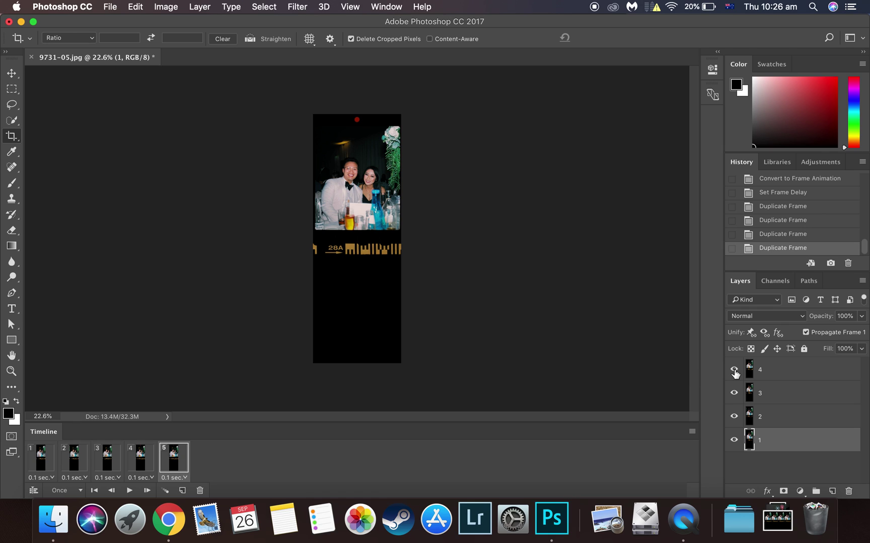
left_click(734, 371)
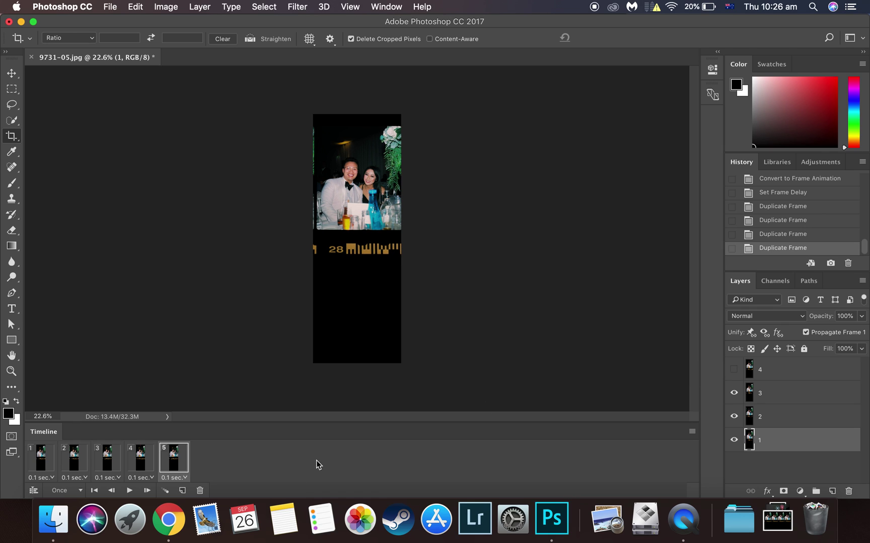
left_click(182, 491)
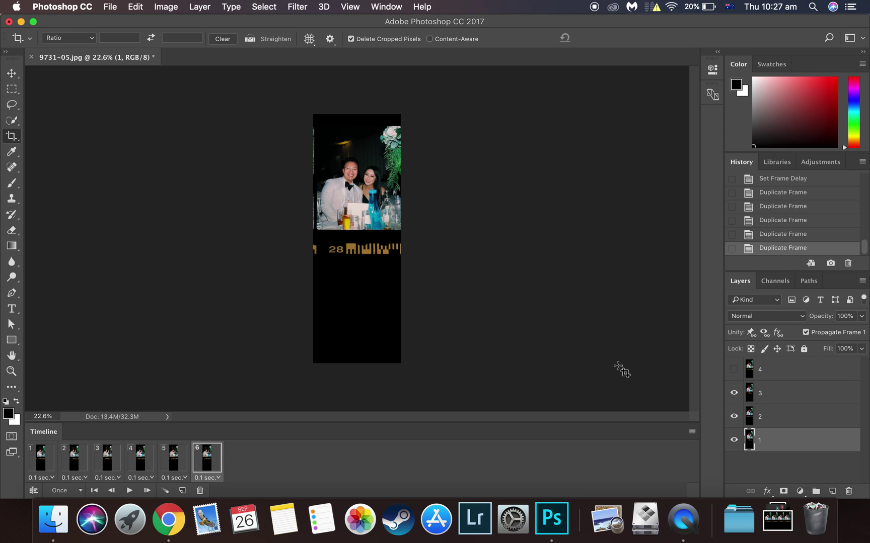
left_click(734, 394)
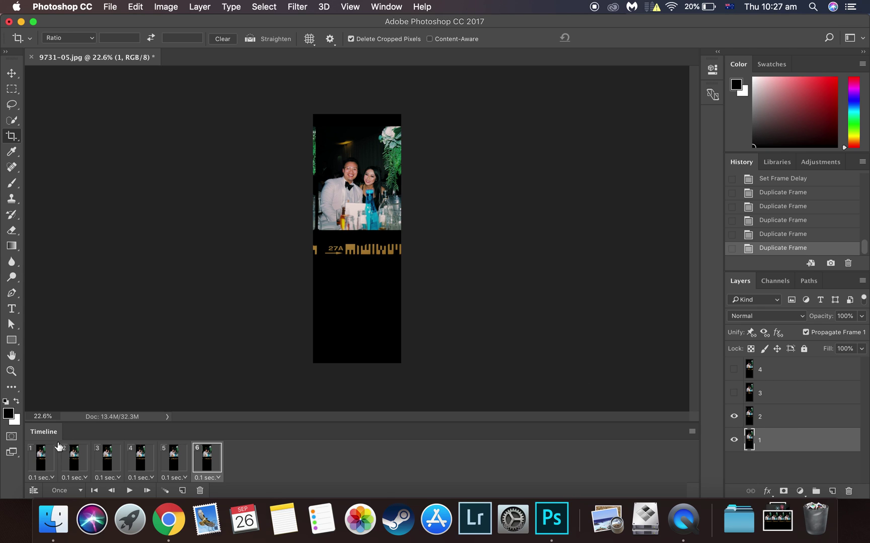
Step through animation frames 1 to 5 to check which image each one shows.
left_click(36, 464)
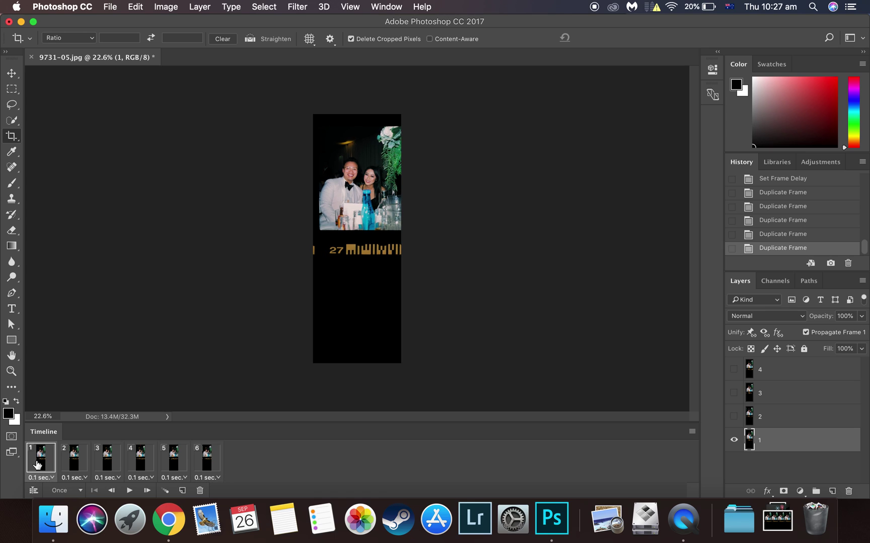
left_click(76, 465)
left_click(97, 464)
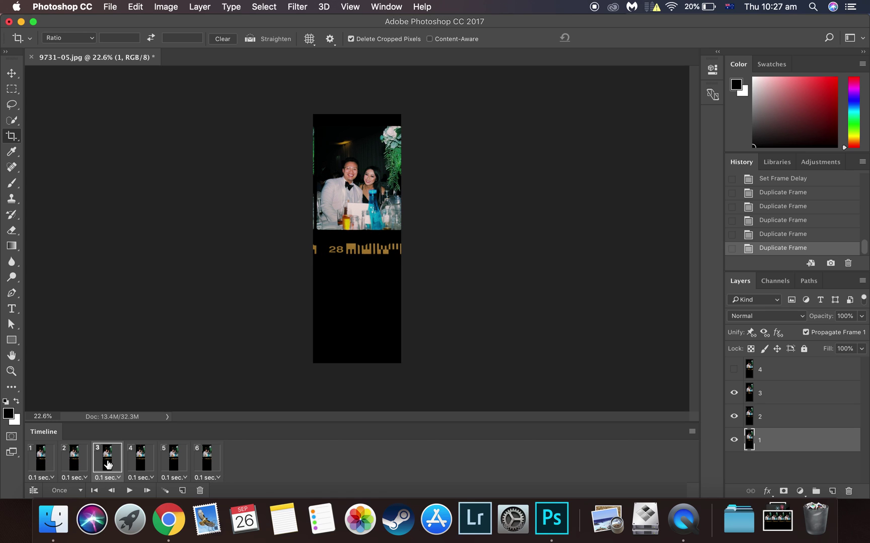
left_click(135, 464)
left_click(172, 461)
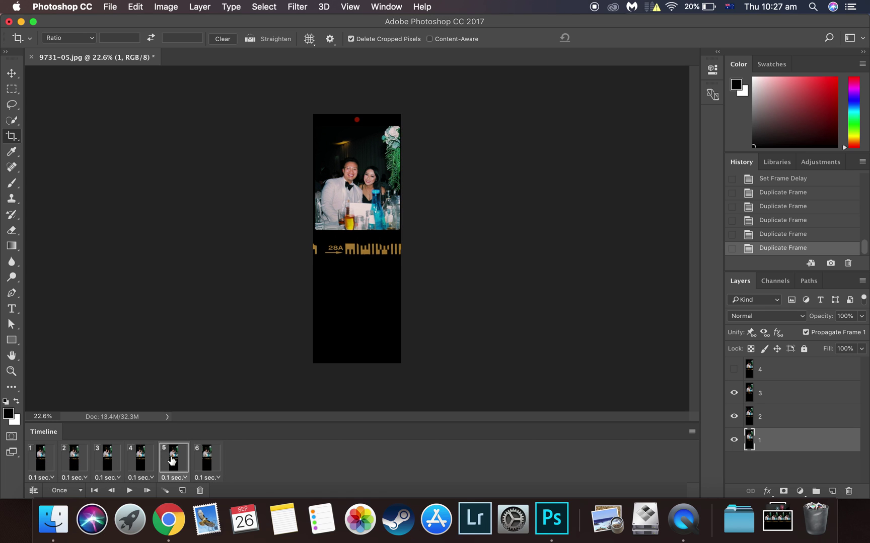
Check frame 6, select animation frames 1 to 6 and duplicate them repeatedly until the timeline holds 120 frames.
left_click(204, 462)
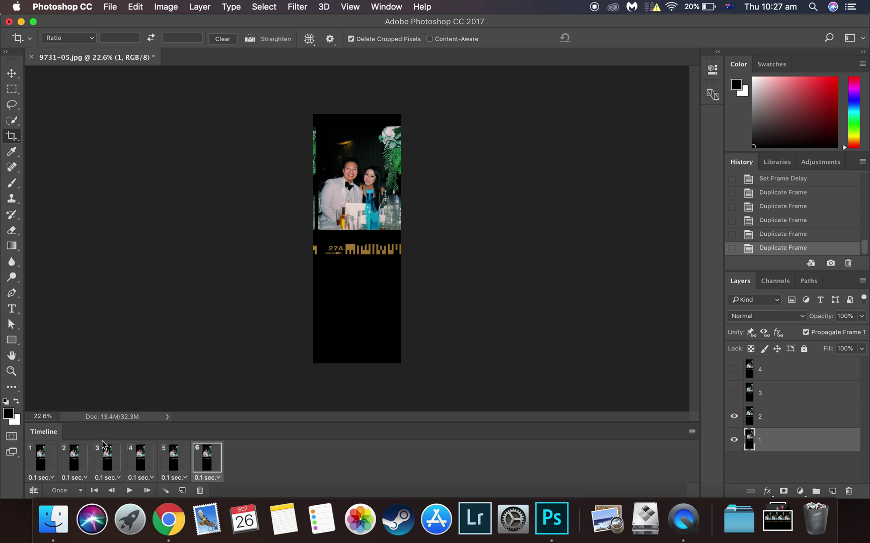
left_click(42, 460)
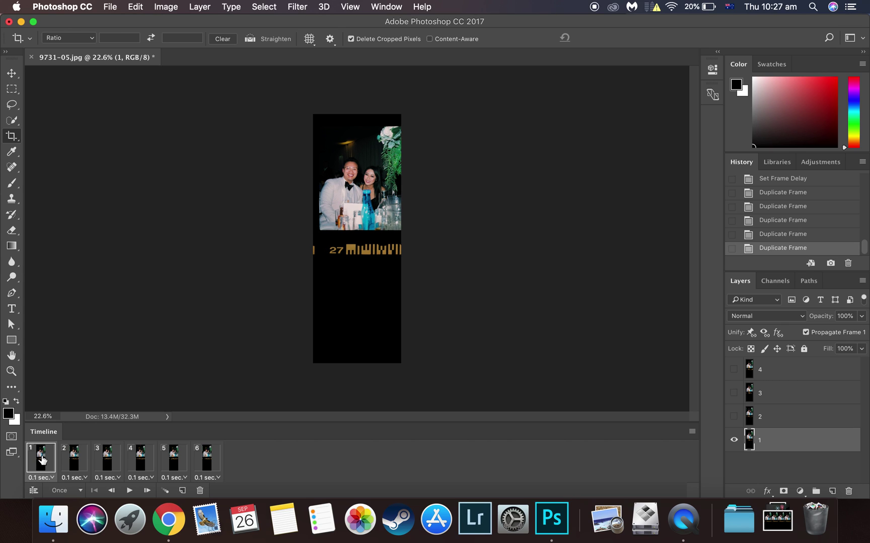
left_click(212, 461, "shift")
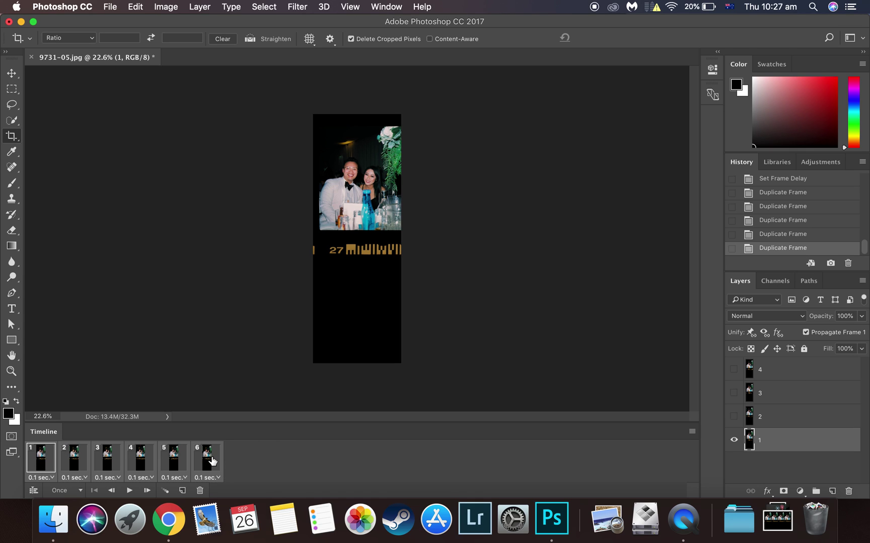
left_click(183, 492)
left_click(183, 491)
left_click(183, 492)
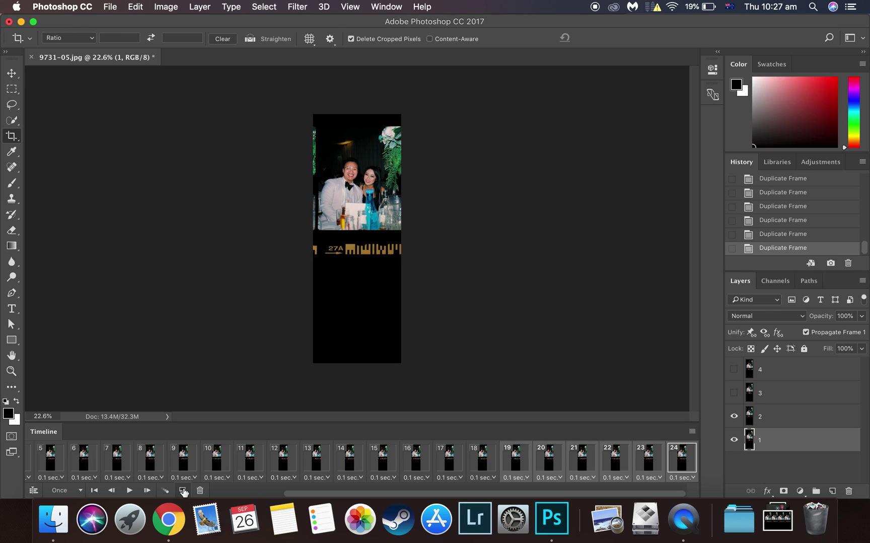
left_click(183, 492)
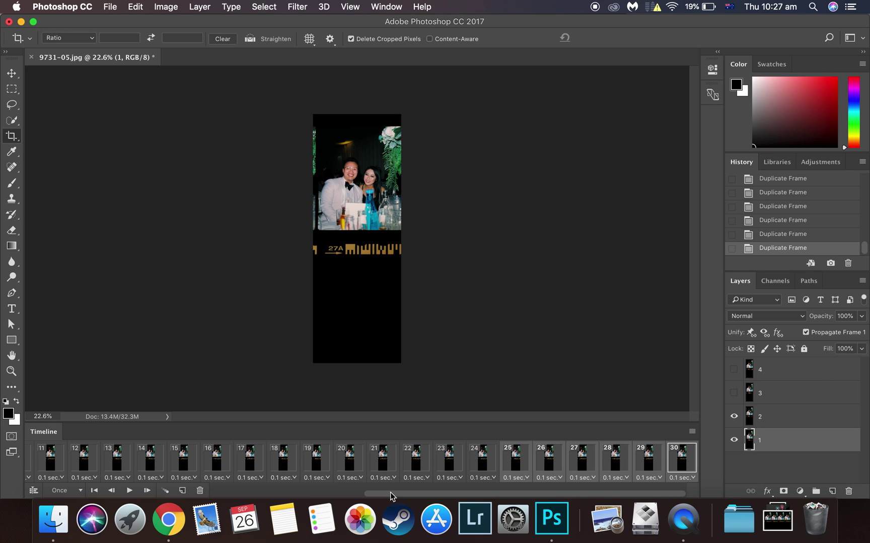
left_click(183, 491)
left_click(183, 491)
left_click(183, 492)
left_click(183, 491)
left_click(183, 491)
left_click(183, 491)
left_click(184, 491)
left_click(183, 492)
left_click(184, 491)
left_click(183, 491)
left_click(183, 491)
left_click(184, 491)
left_click(183, 491)
left_click(183, 491)
left_click(184, 492)
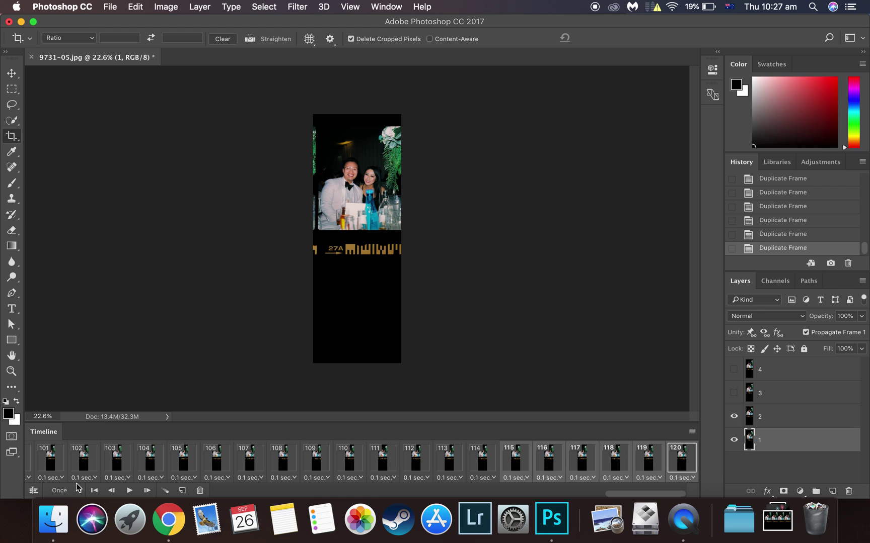
Set the animation's looping option to Forever.
scroll(140, 471, "left", 15)
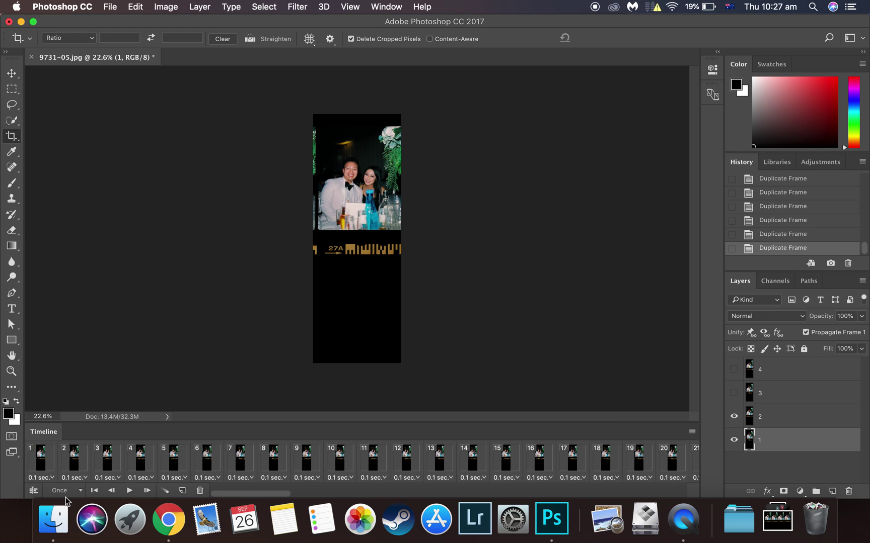
left_click(82, 491)
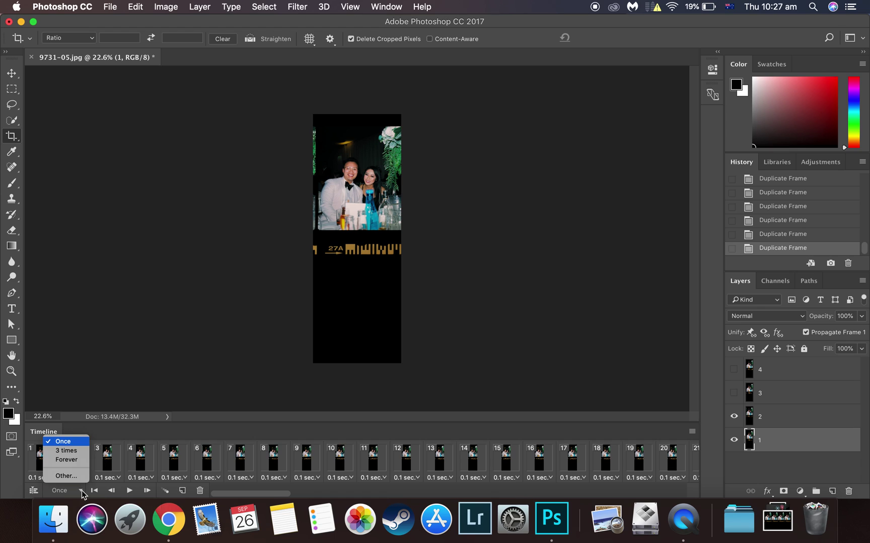
left_click(67, 460)
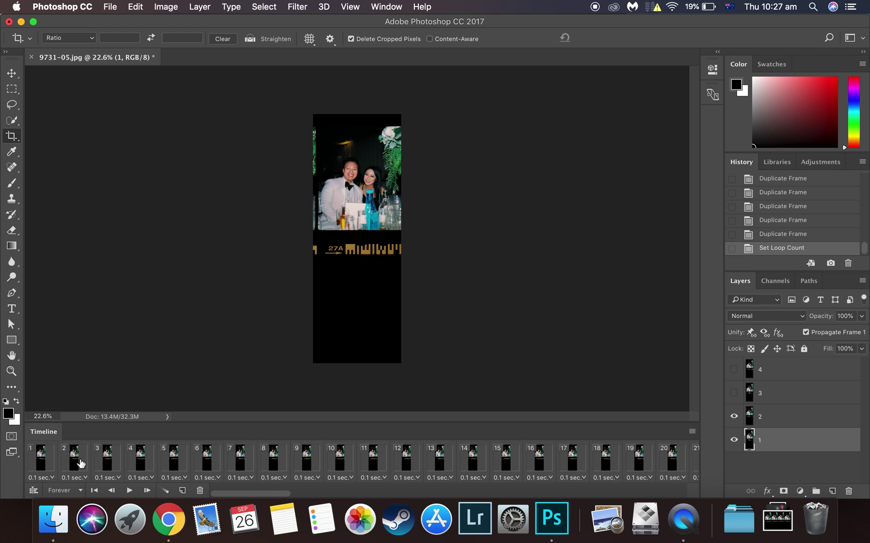
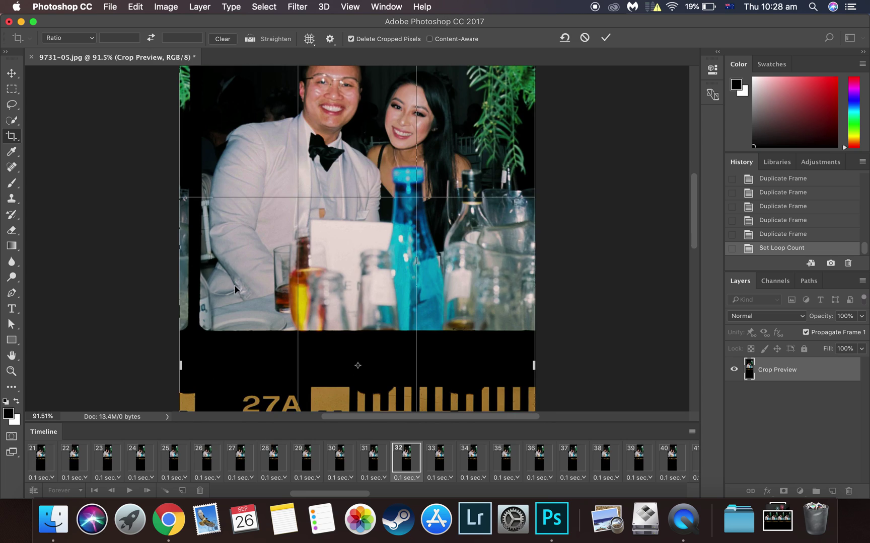
Move the crop boundary's left edge inward past the dark film border, up to the photo.
left_click_drag(205, 274, 214, 274)
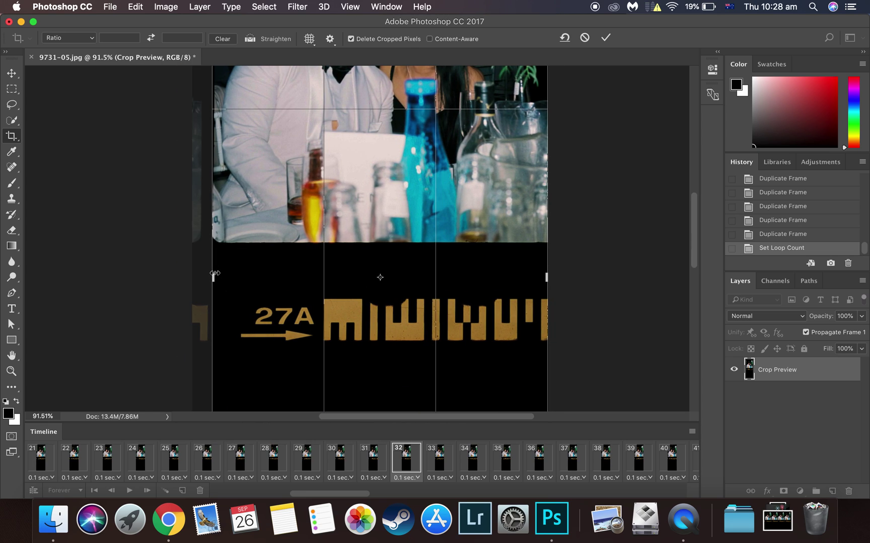
scroll(235, 210, "up", 5)
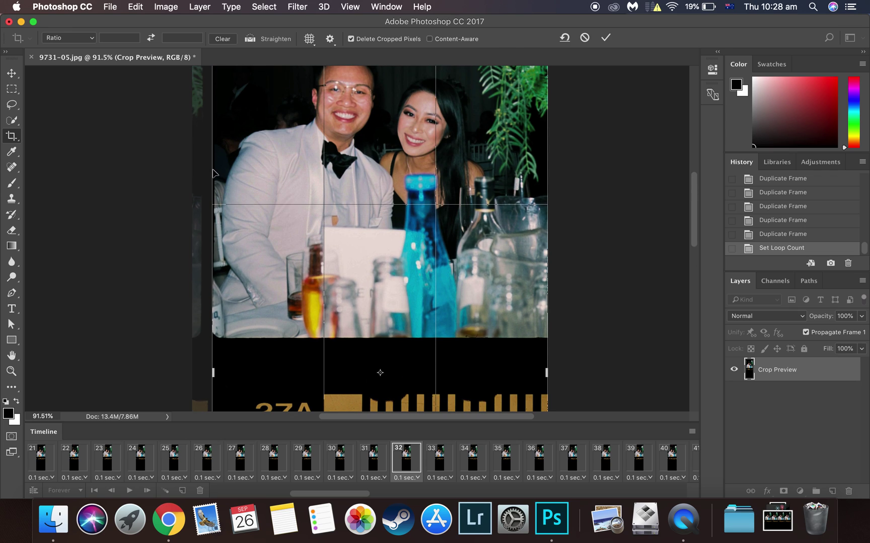
left_click_drag(212, 173, 213, 172)
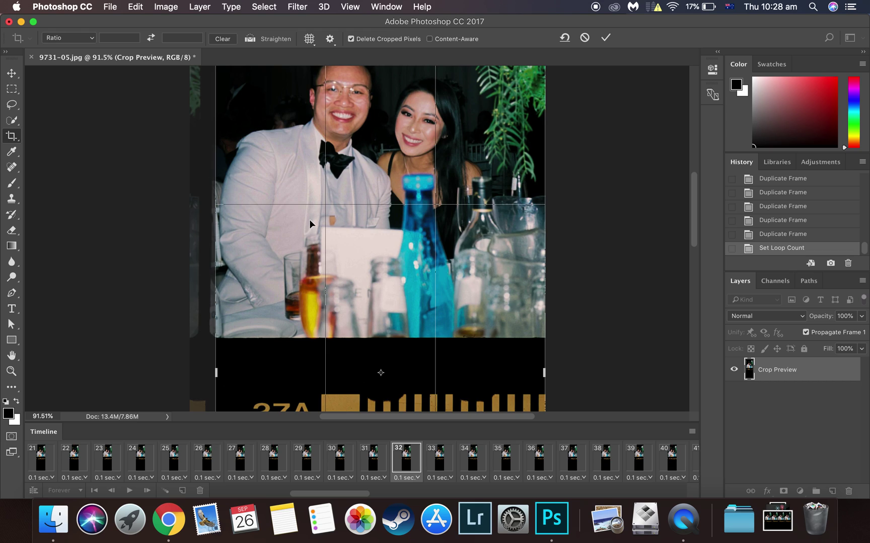
Bring the crop's bottom edge up past the film markings and its top edge down to the photo, and apply the crop.
scroll(310, 223, "down", 10)
scroll(411, 346, "down", 8)
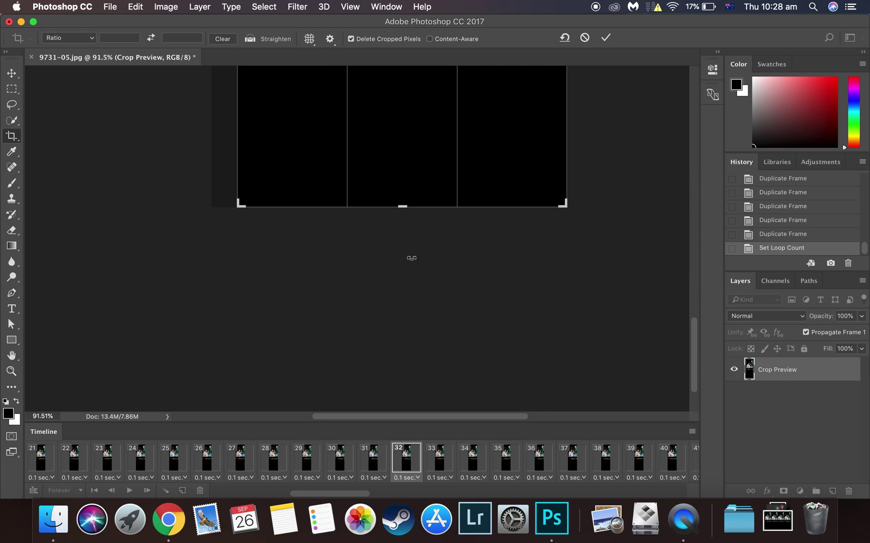
left_click_drag(404, 204, 372, 133)
scroll(458, 134, "up", 8)
scroll(476, 146, "up", 10)
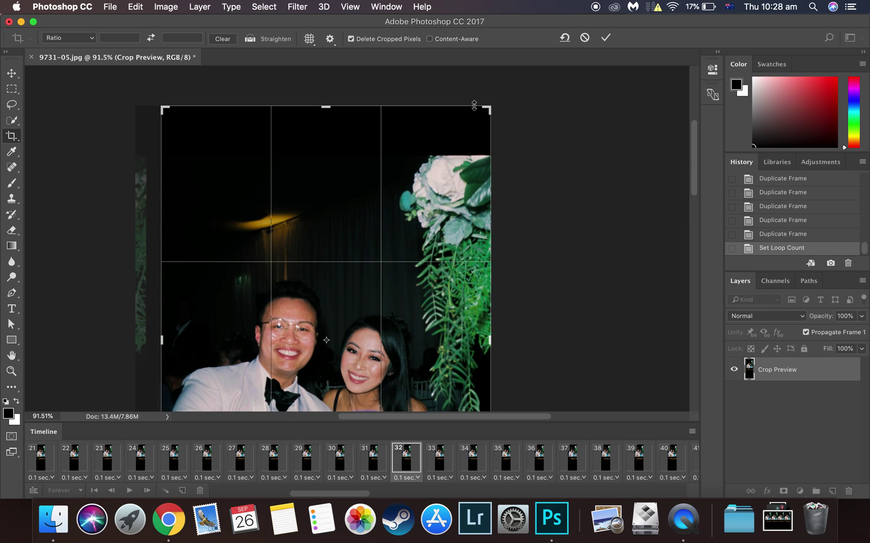
left_click_drag(329, 107, 332, 131)
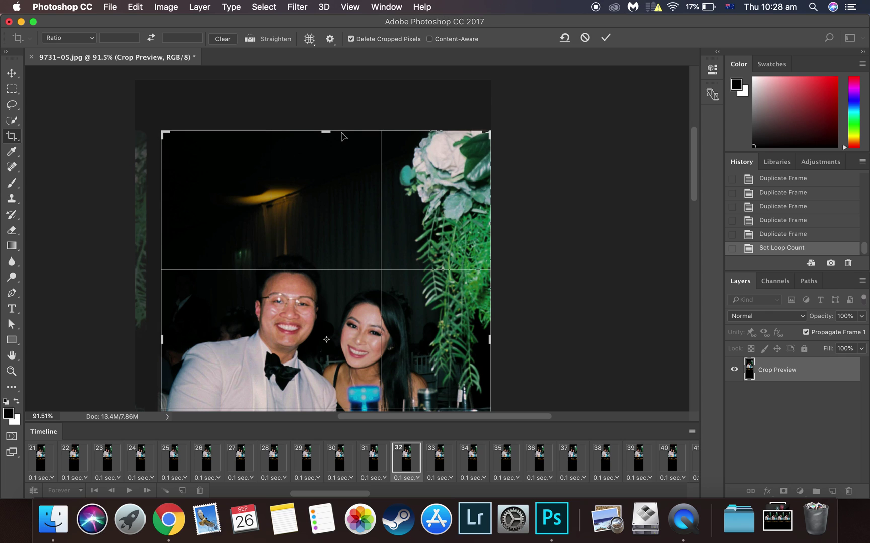
left_click(605, 37)
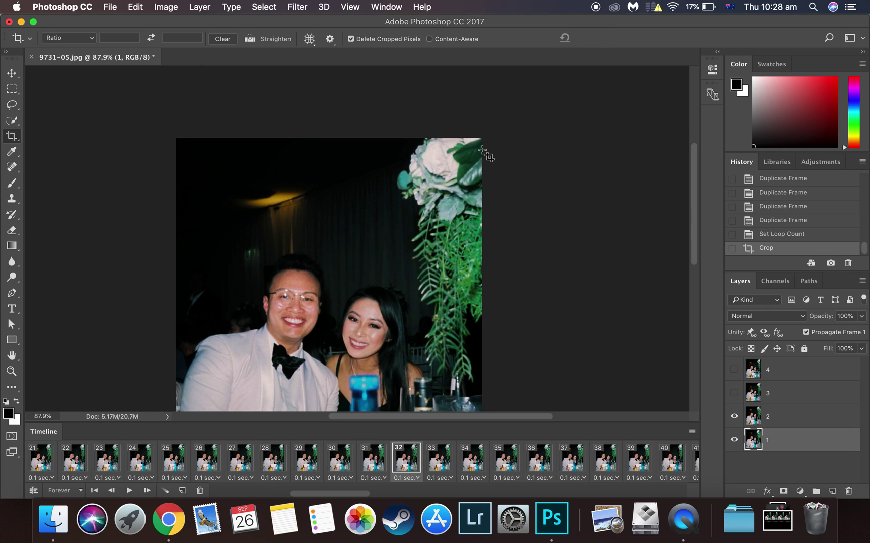
Play and stop the animation, and compare frames 45, 46 and 47 for leftover borders.
left_click(131, 491)
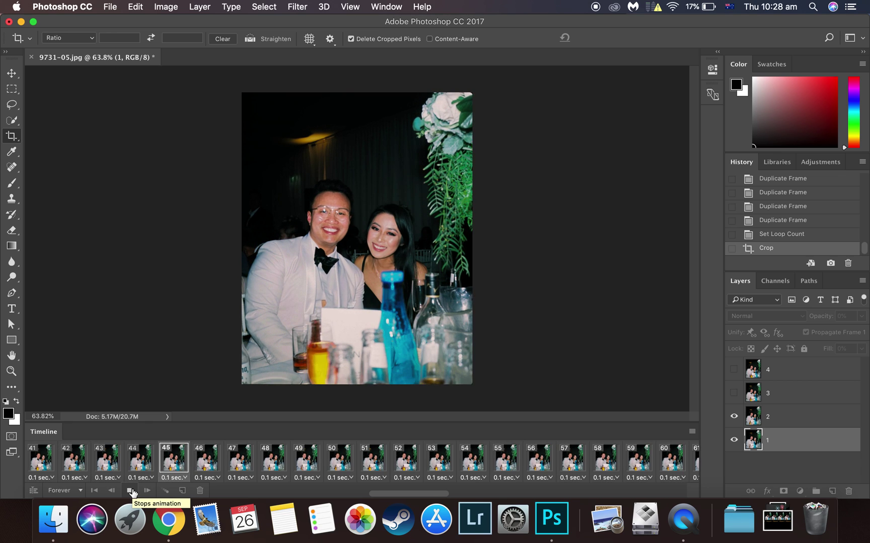
left_click(131, 490)
left_click(238, 459)
left_click(204, 459)
left_click(176, 462)
left_click(201, 459)
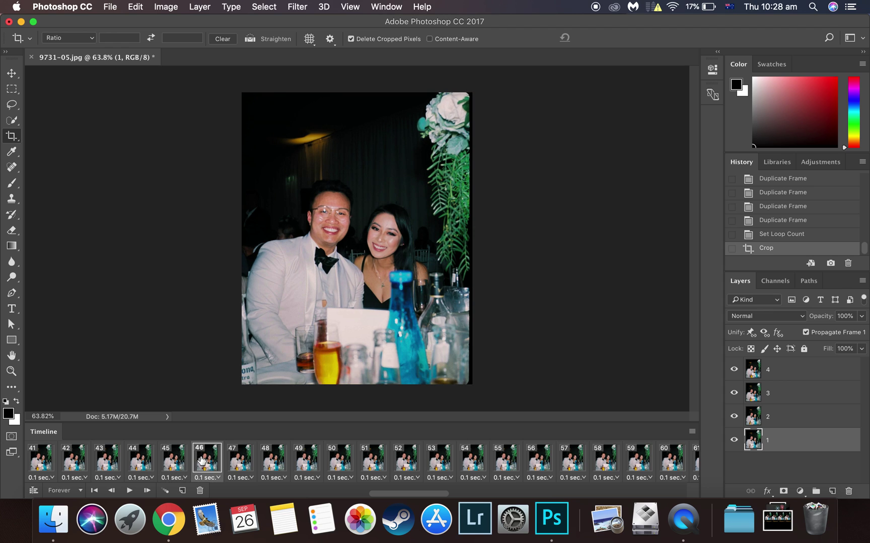
Crop the thin black strip off the photo's right edge, using frame 46 as reference.
left_click(450, 293)
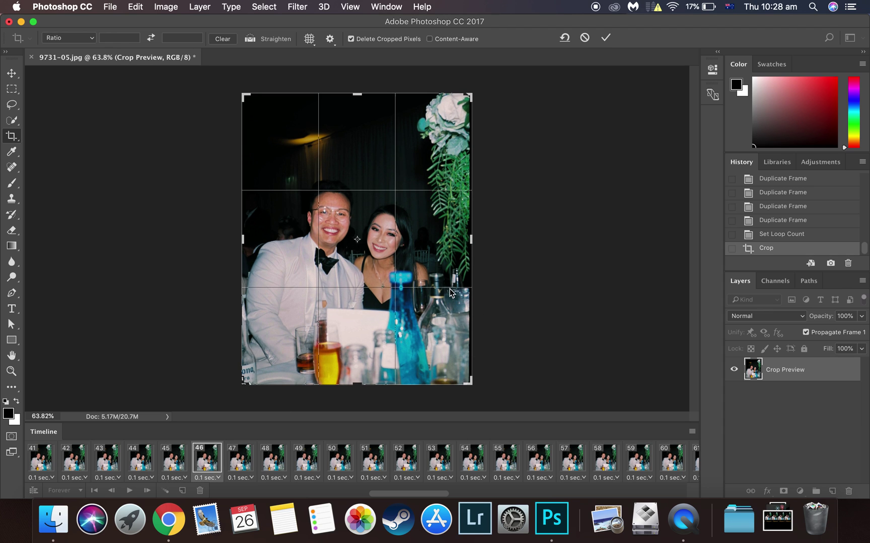
scroll(486, 225, "up", 5)
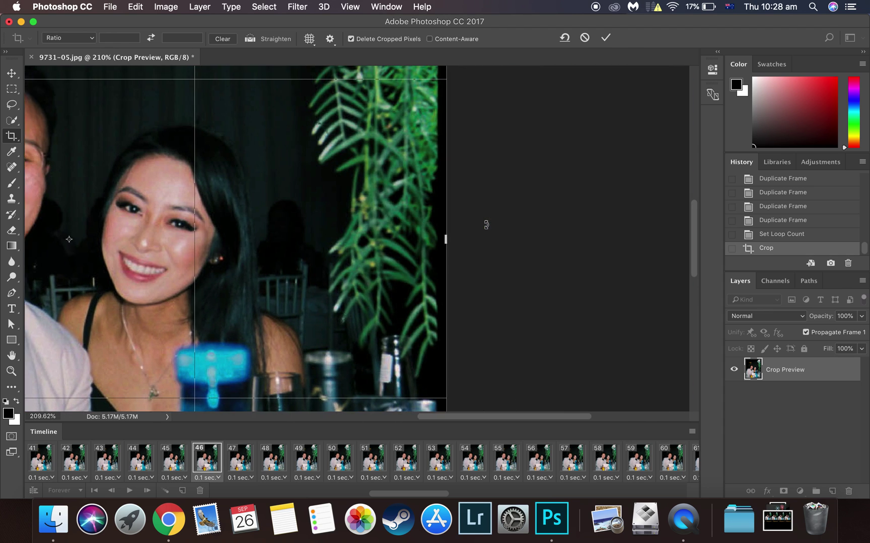
scroll(486, 225, "right", 2)
scroll(424, 247, "down", 5)
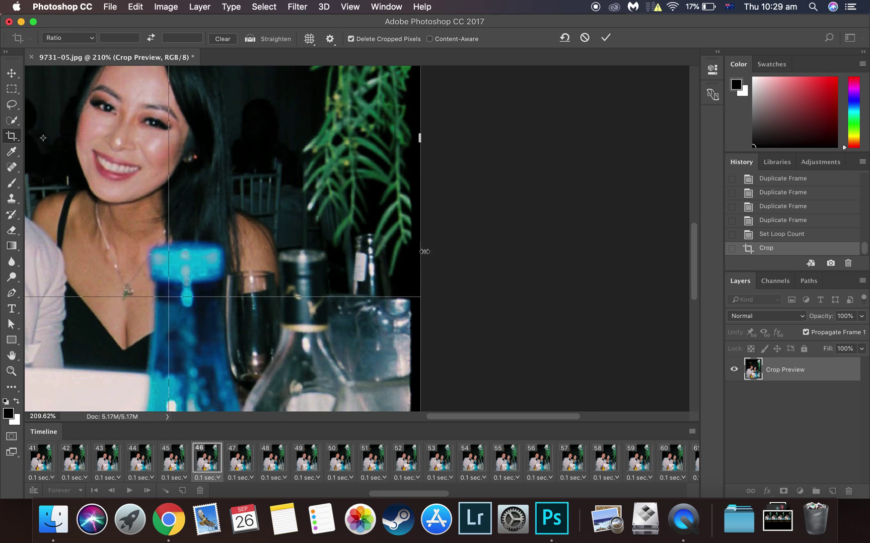
left_click_drag(422, 300, 417, 301)
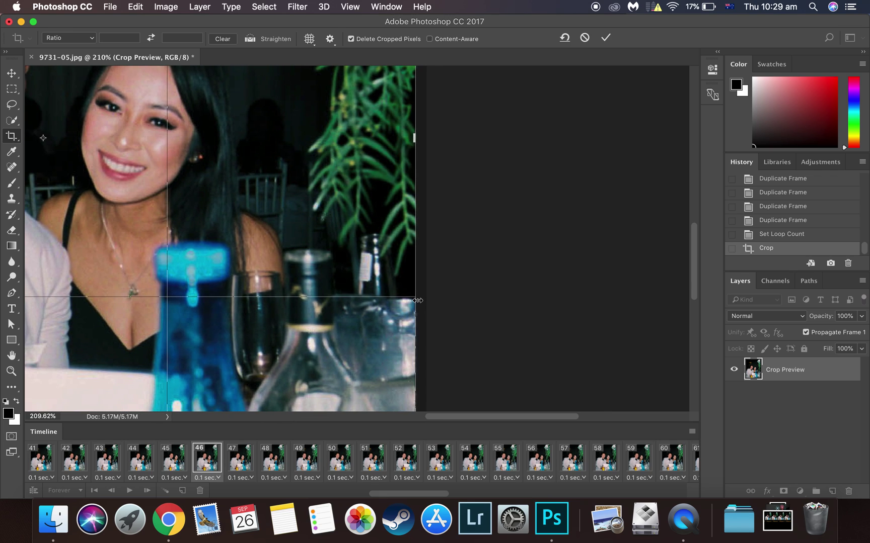
key("Return")
Crop another narrow sliver off the right edge to remove the dark rounded corner at the photo's bottom right.
scroll(419, 304, "down", 5)
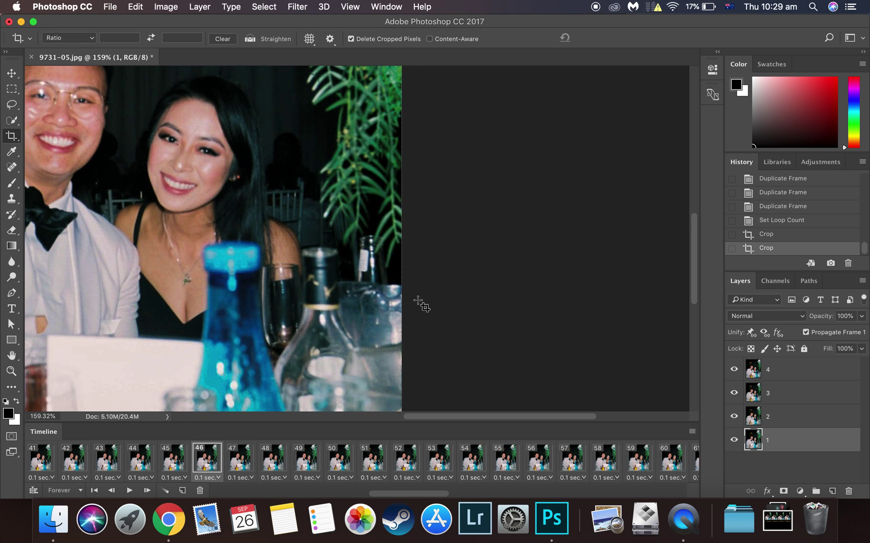
scroll(394, 302, "up", 3)
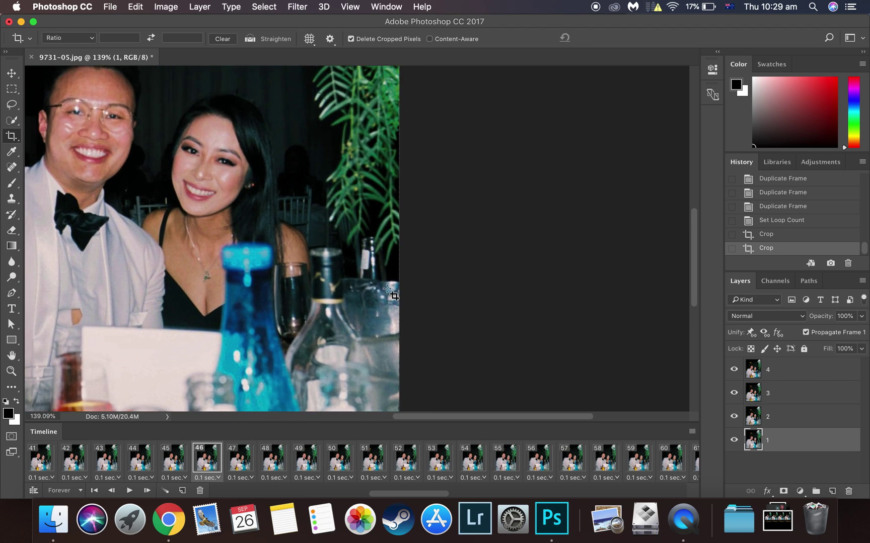
scroll(390, 294, "up", 2)
left_click(394, 295)
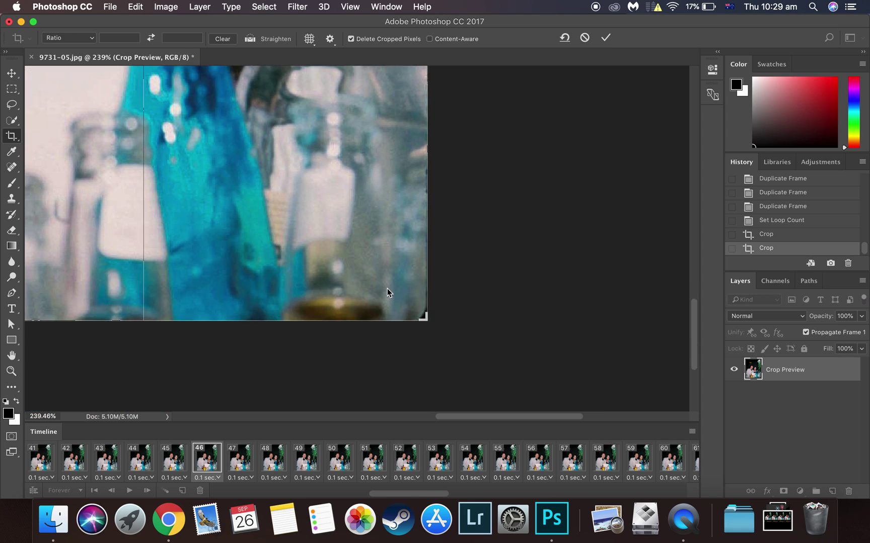
left_click_drag(424, 278, 421, 274)
key("Return")
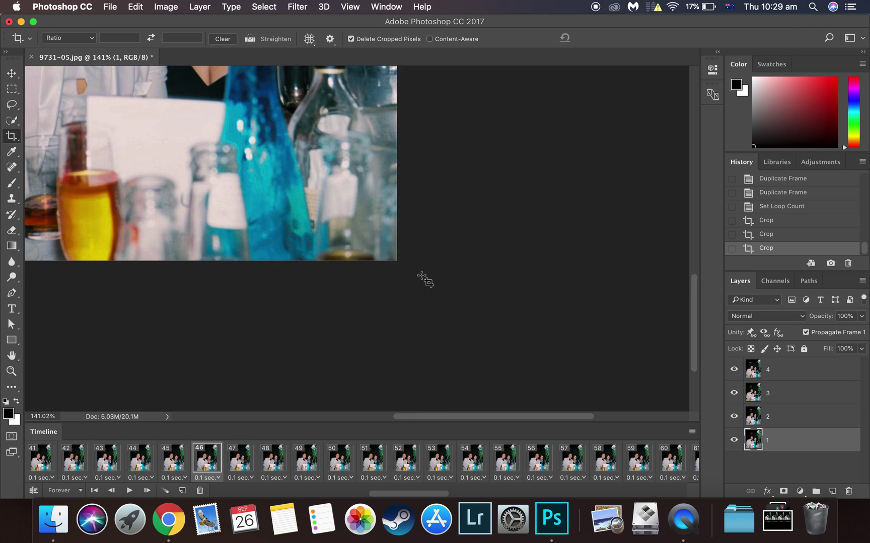
Check the cropped animation by viewing frames 1 to 5 in turn, and play it briefly before stopping it.
key("super+0")
scroll(167, 455, "left", 5)
scroll(167, 455, "left", 8)
left_click(42, 464)
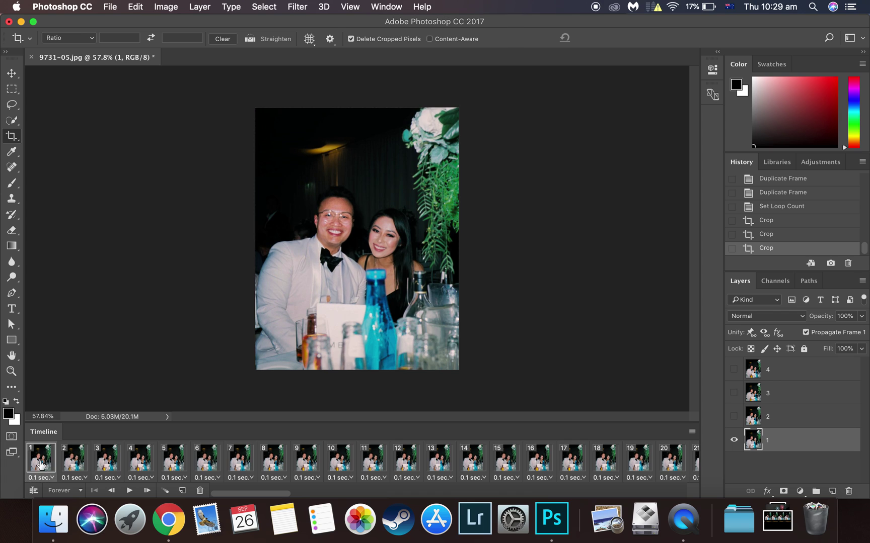
left_click(73, 464)
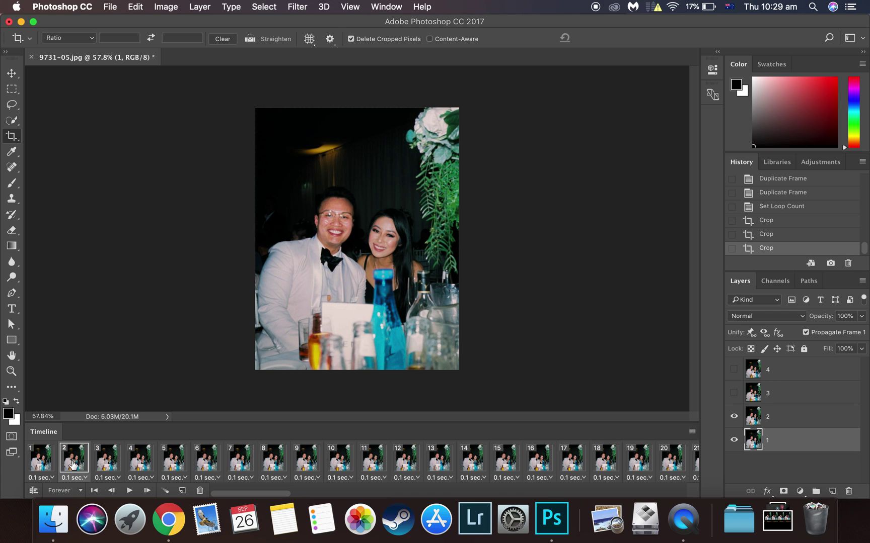
left_click(103, 463)
left_click(140, 464)
left_click(176, 463)
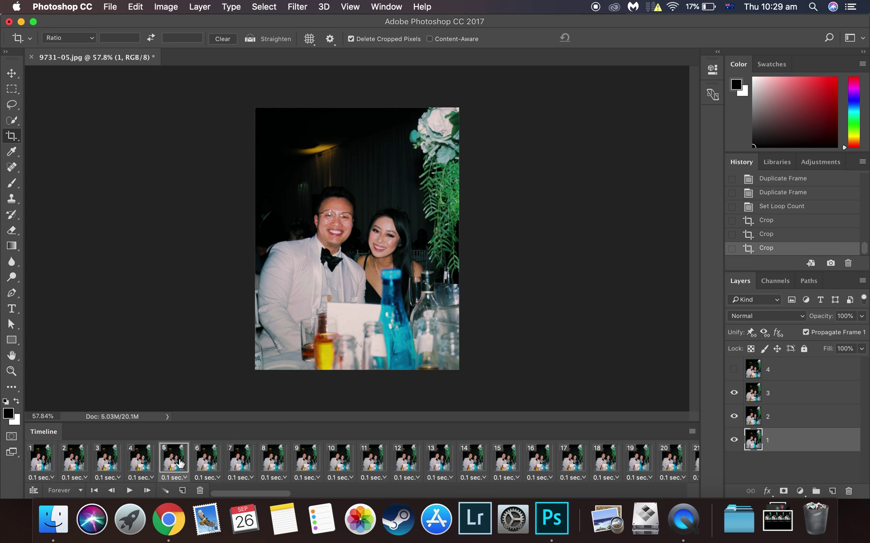
left_click(129, 491)
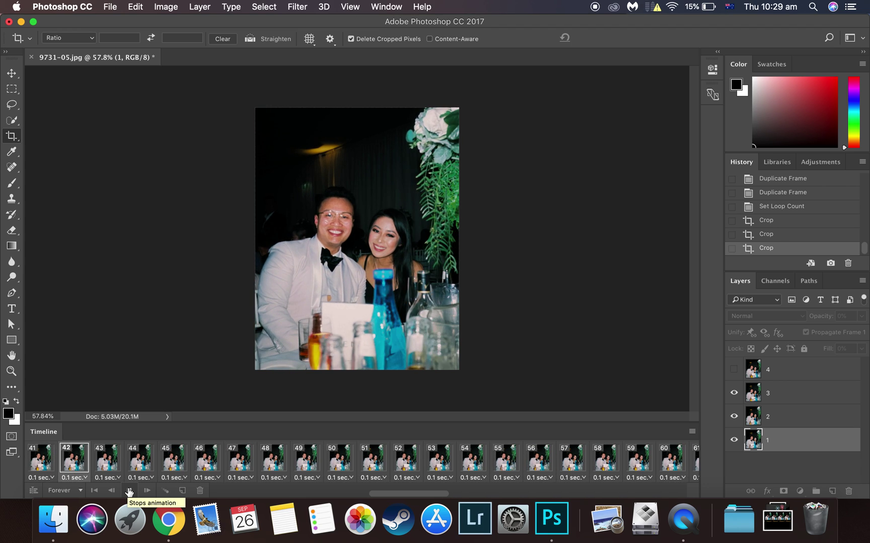
left_click(129, 491)
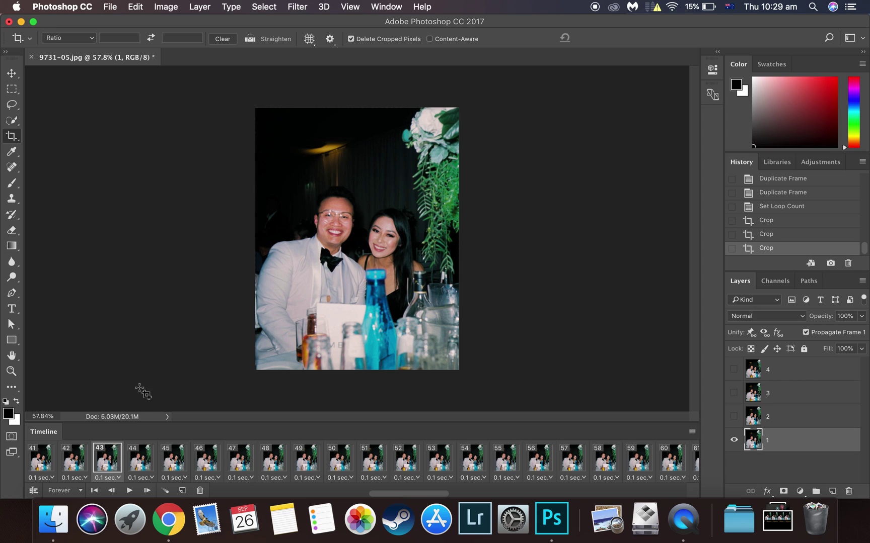
Render the animation to the Downloads folder as 9731-05.mp4, in H.264 format with the High Quality preset at document size and 30 fps.
left_click(111, 6)
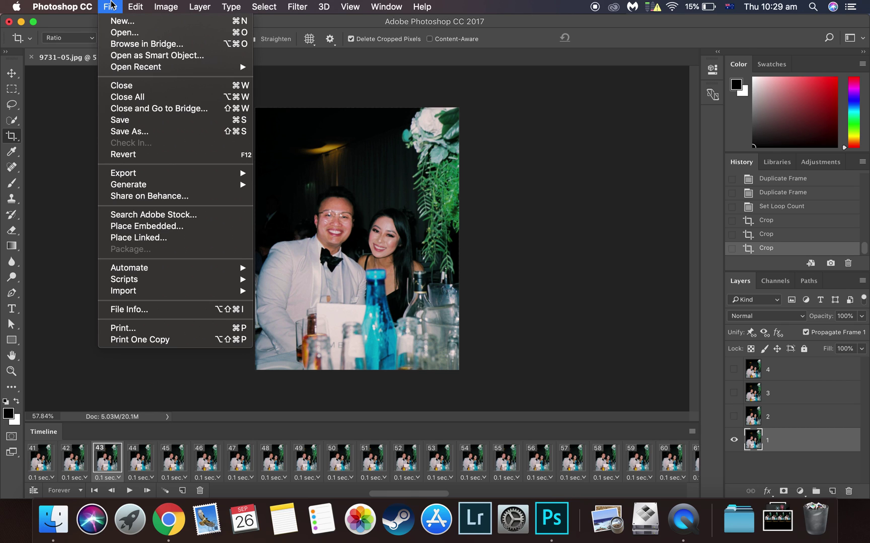
mouse_move(163, 175)
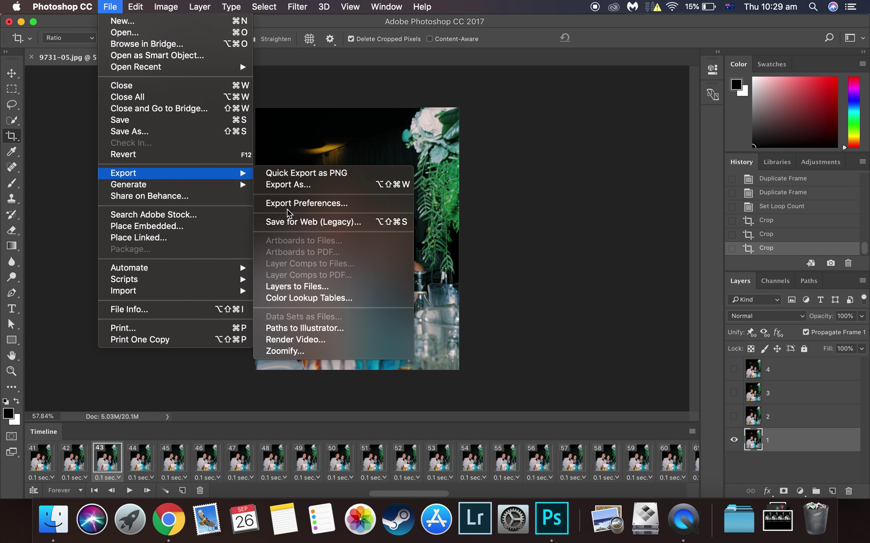
left_click(297, 340)
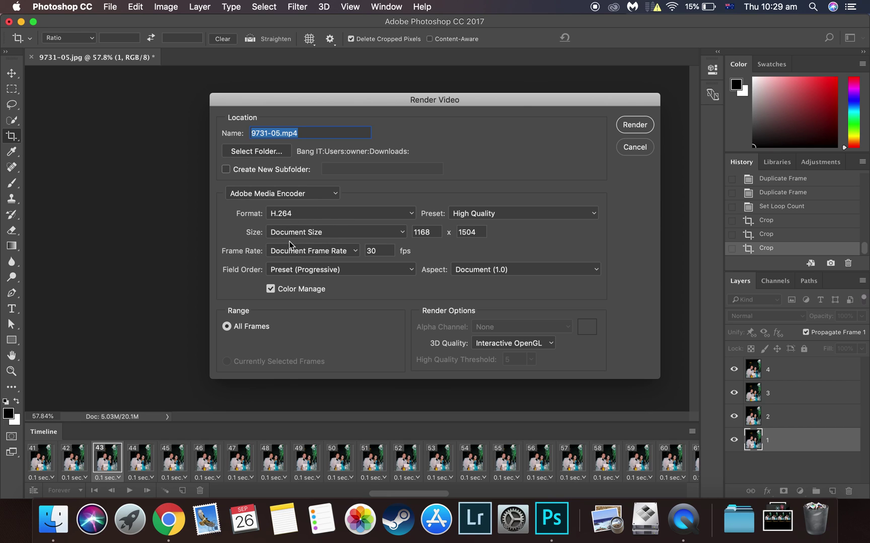
left_click(634, 125)
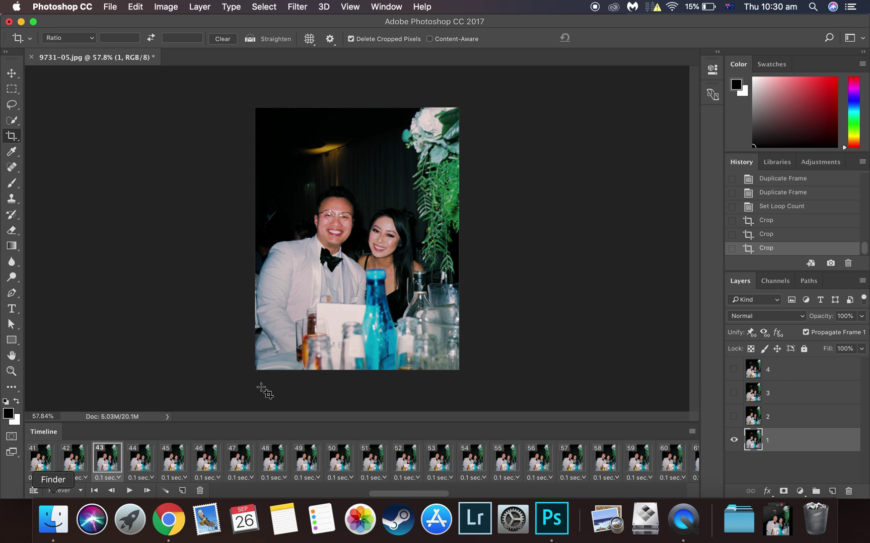
Open the rendered 9731-05.mp4 from Downloads in QuickTime Player, play it, close it, and return to Photoshop.
left_click(778, 519)
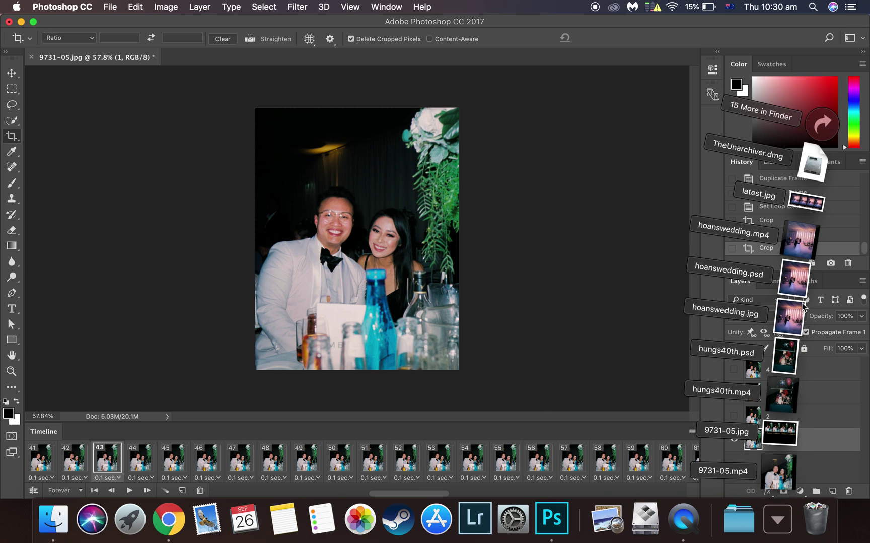
left_click_drag(779, 470, 683, 519)
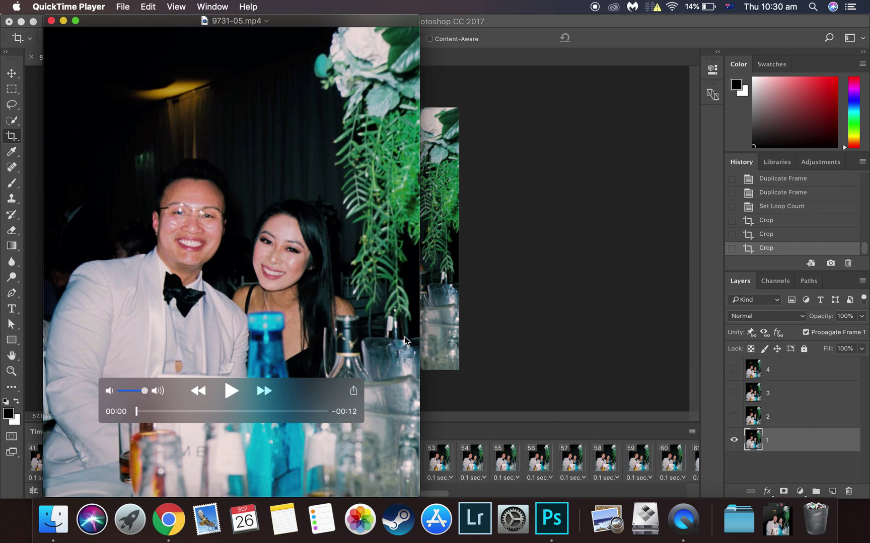
left_click(231, 391)
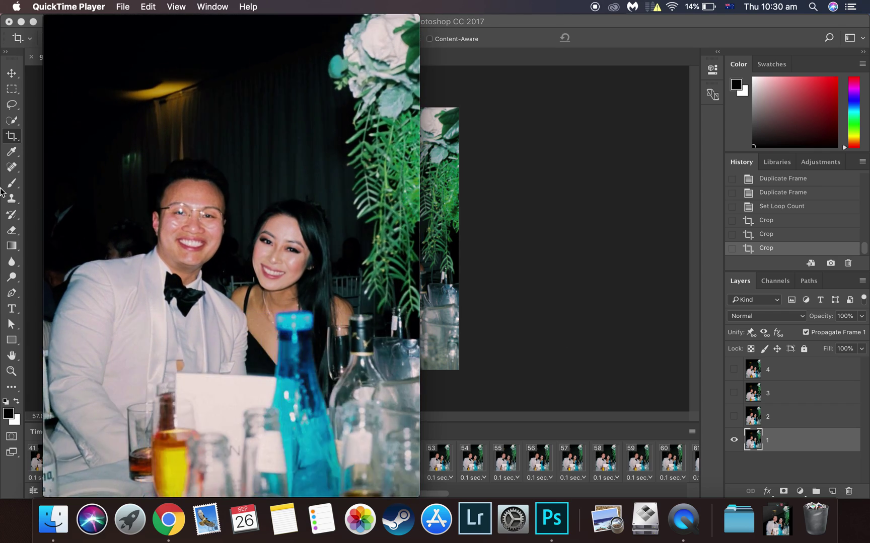
mouse_move(85, 120)
left_click(234, 393)
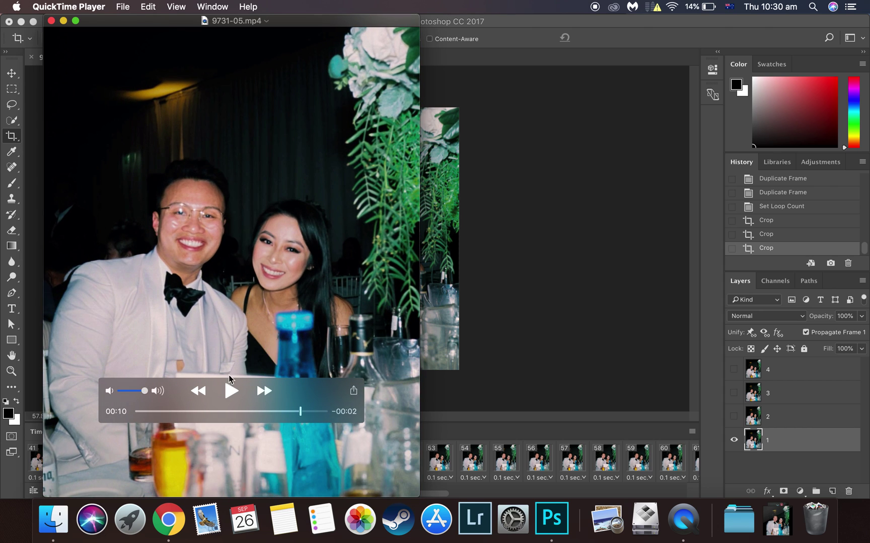
left_click(52, 21)
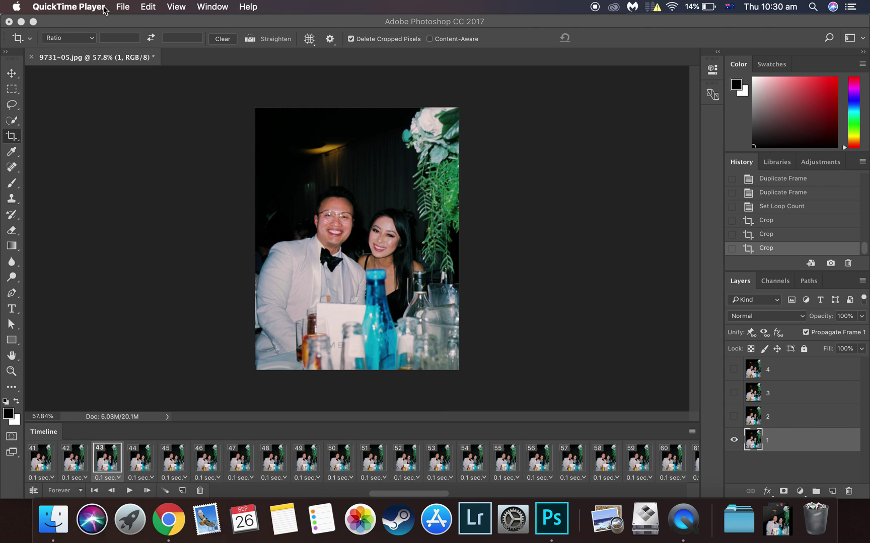
left_click(261, 21)
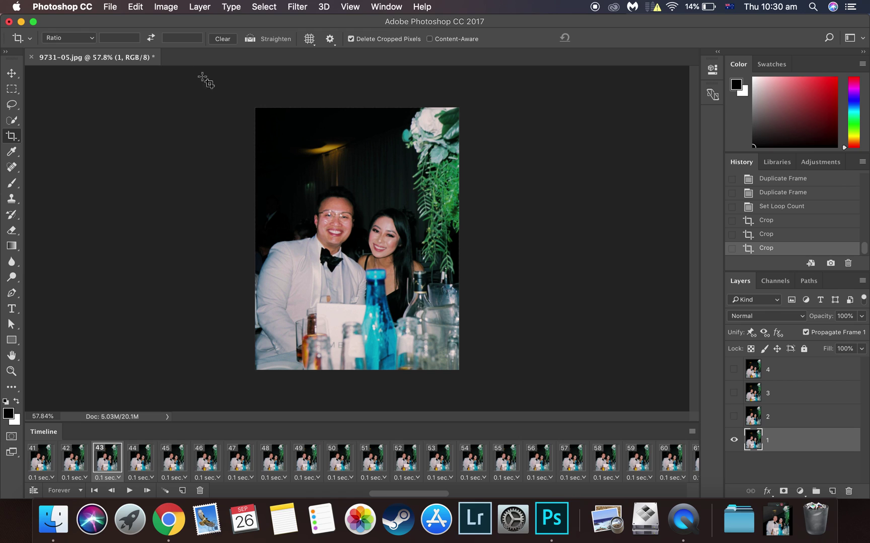
left_click(111, 7)
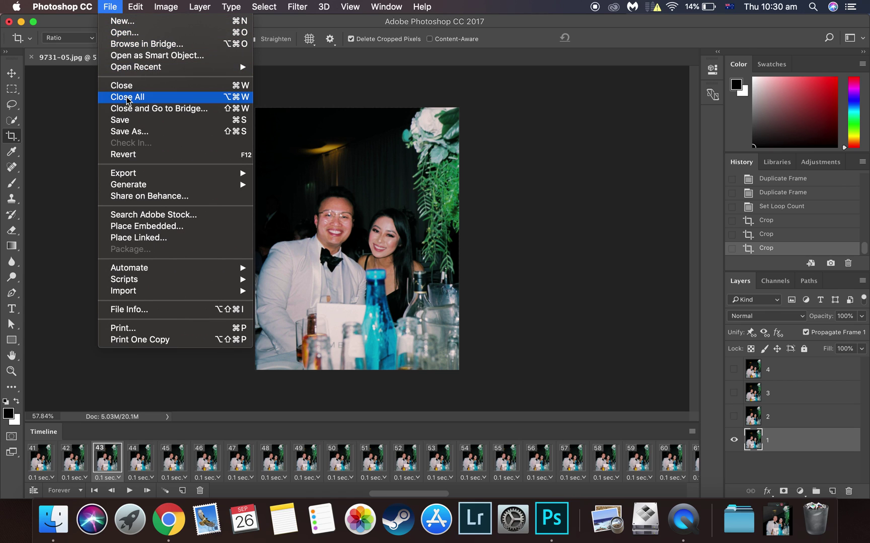
left_click(136, 132)
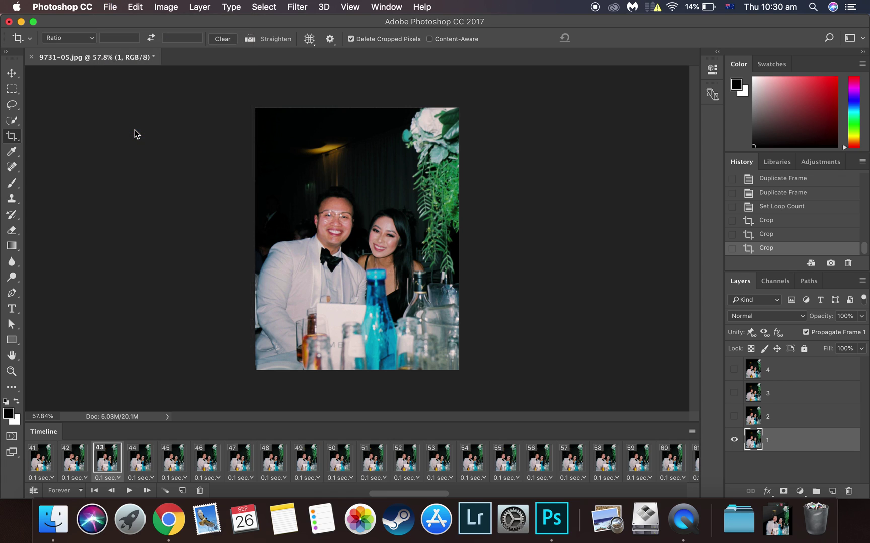
left_click(400, 162)
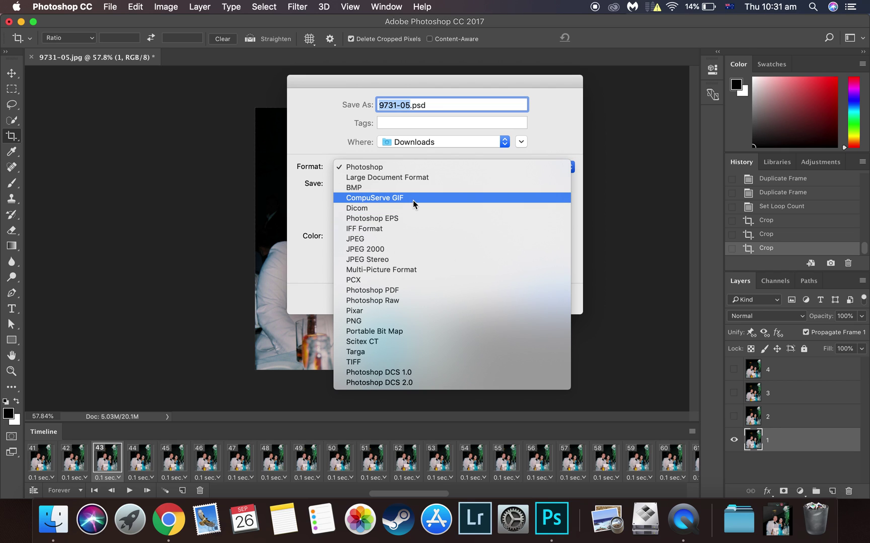
left_click(547, 127)
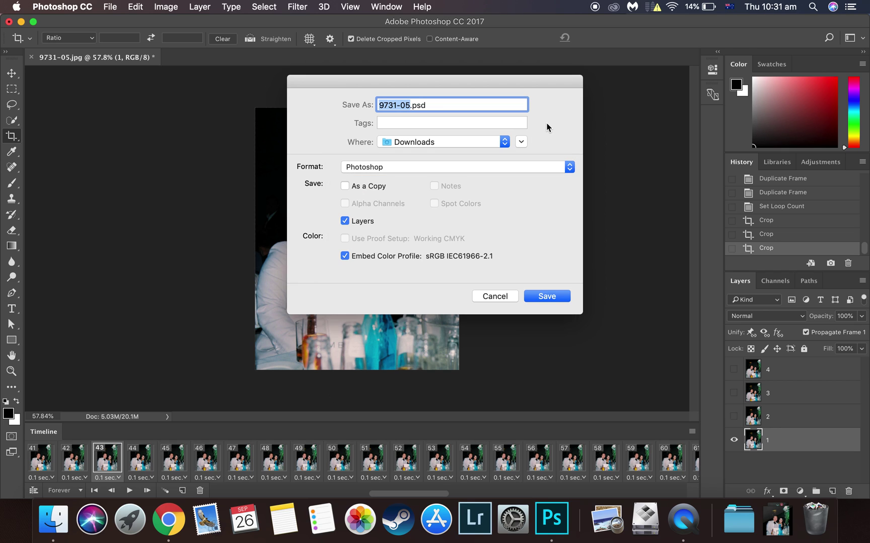
left_click(496, 166)
left_click(462, 196)
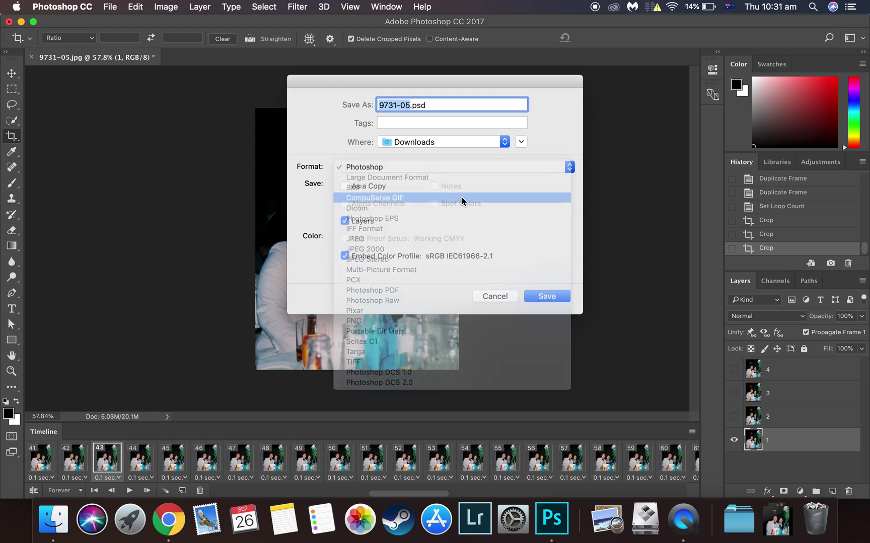
left_click(110, 6)
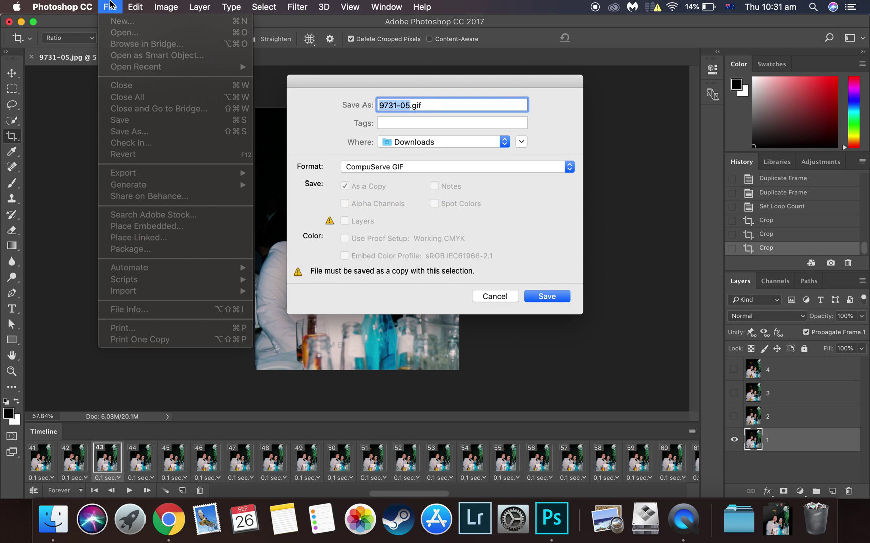
left_click(388, 204)
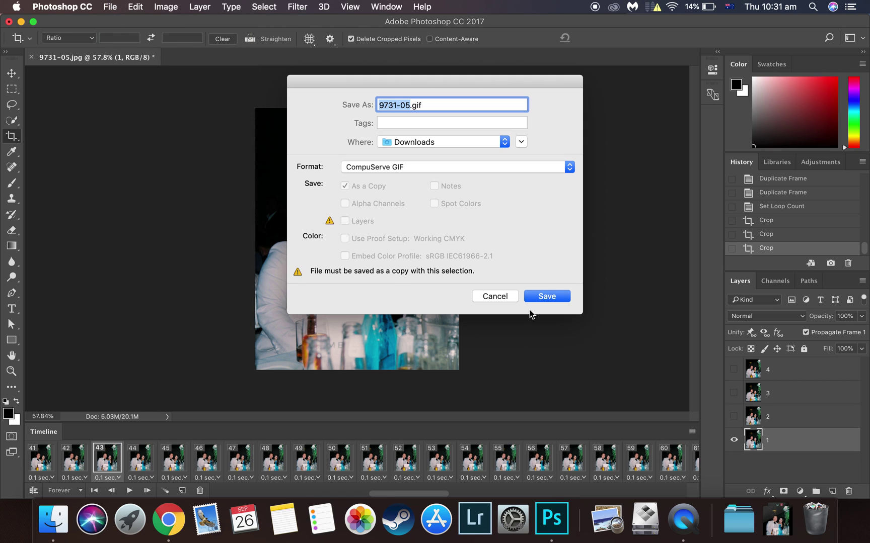
left_click(495, 295)
Export the animation with Save for Web (Legacy) as a forever-looping, 256-color GIF named 9731-05.gif on the Desktop.
left_click(111, 6)
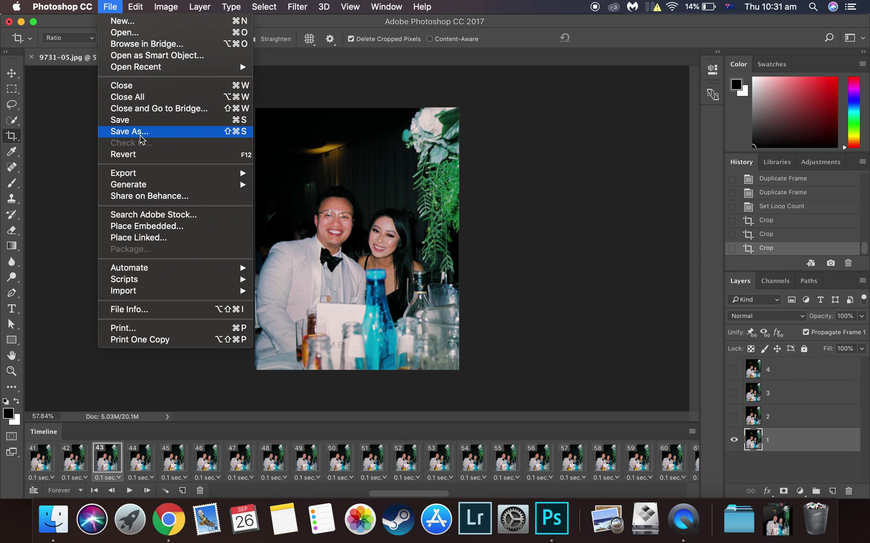
mouse_move(155, 177)
mouse_move(187, 186)
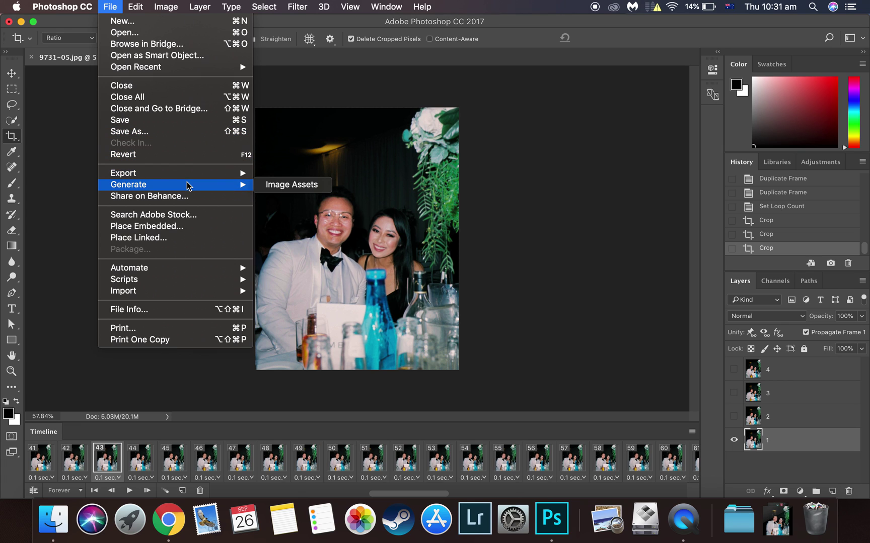
mouse_move(207, 174)
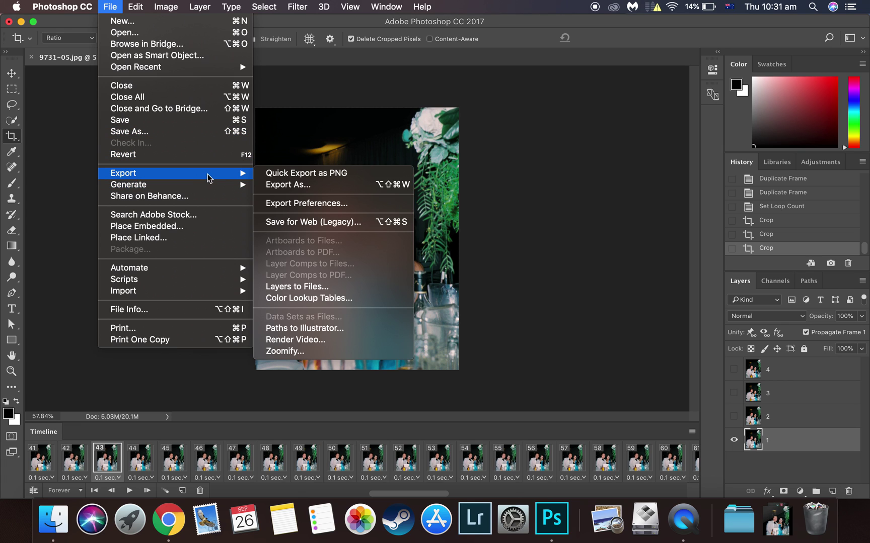
left_click(302, 222)
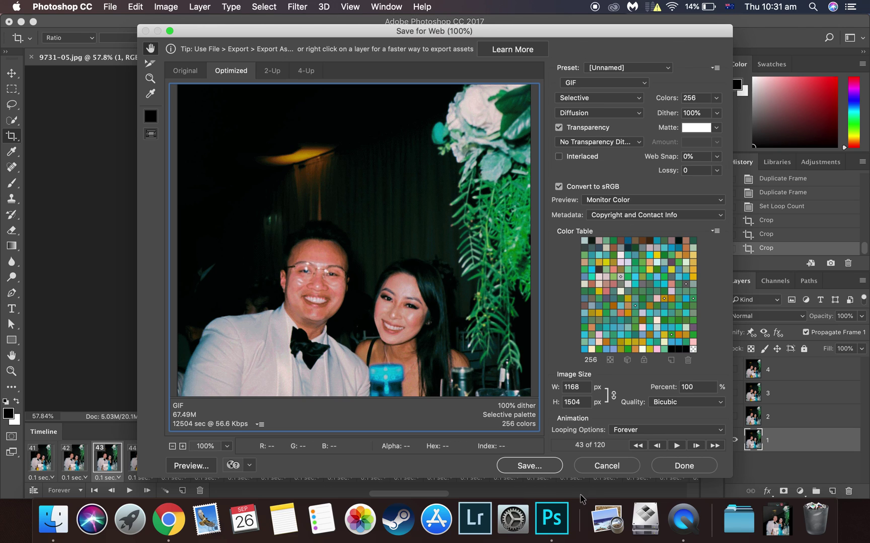
left_click(529, 467)
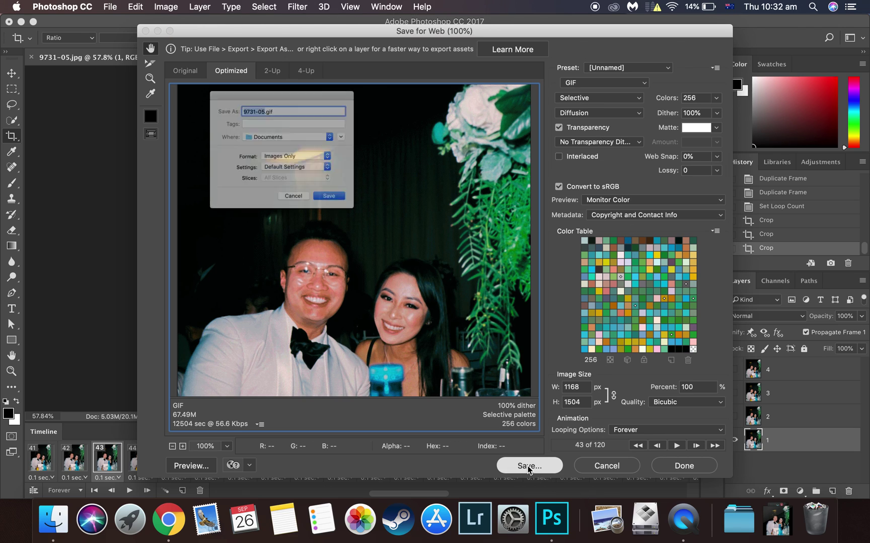
left_click(294, 132)
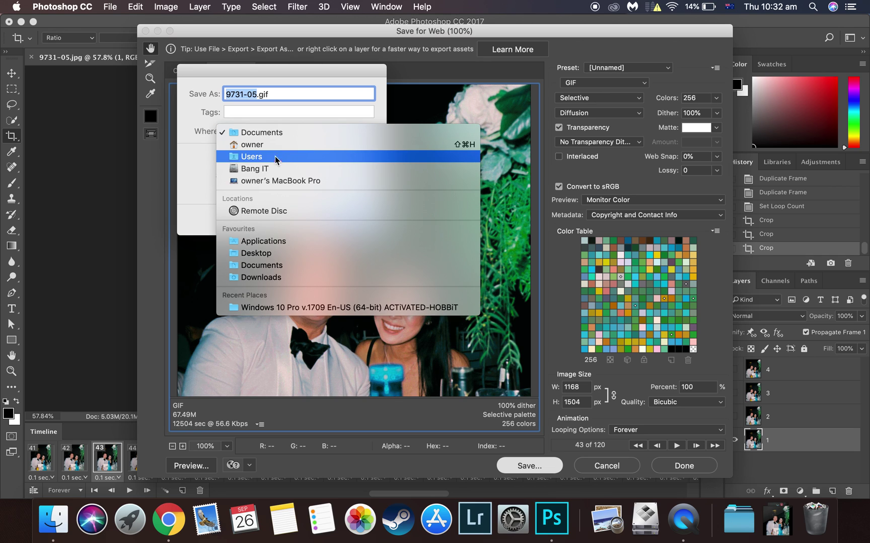
left_click(269, 253)
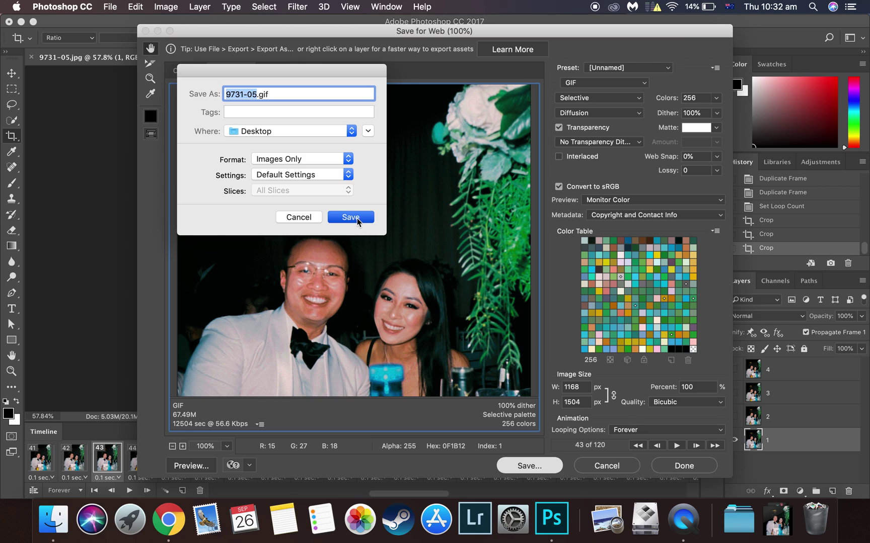
left_click(356, 218)
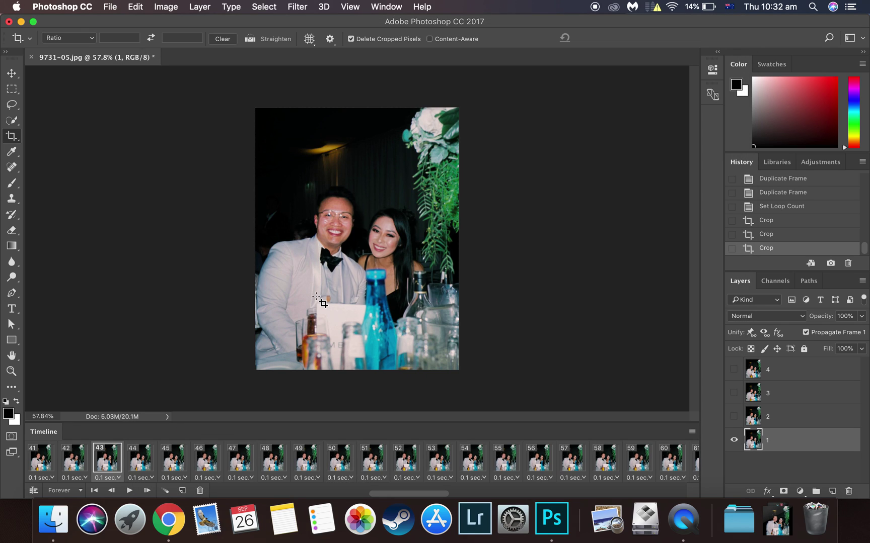
Minimize the windows covering the desktop, view the exported 9731-05.gif in Preview, and close it.
left_click(21, 23)
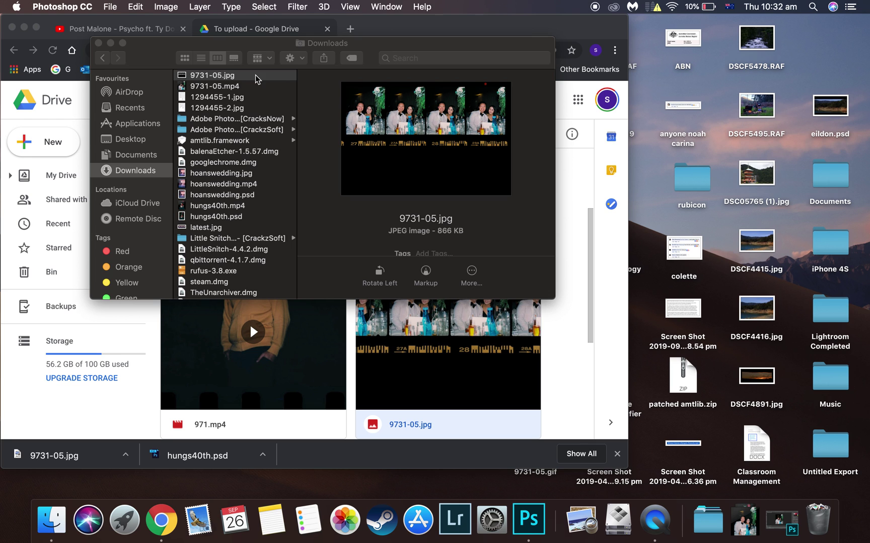
left_click(98, 44)
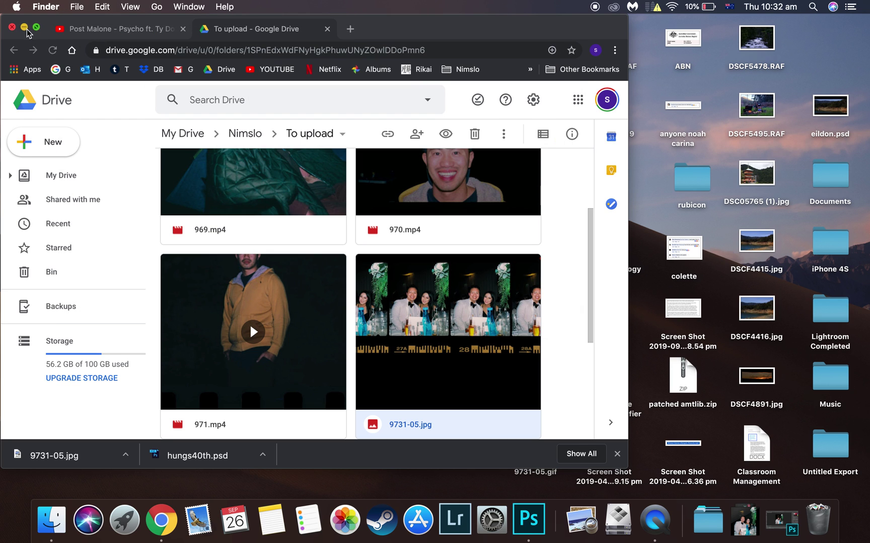
left_click(25, 29)
double_click(543, 449)
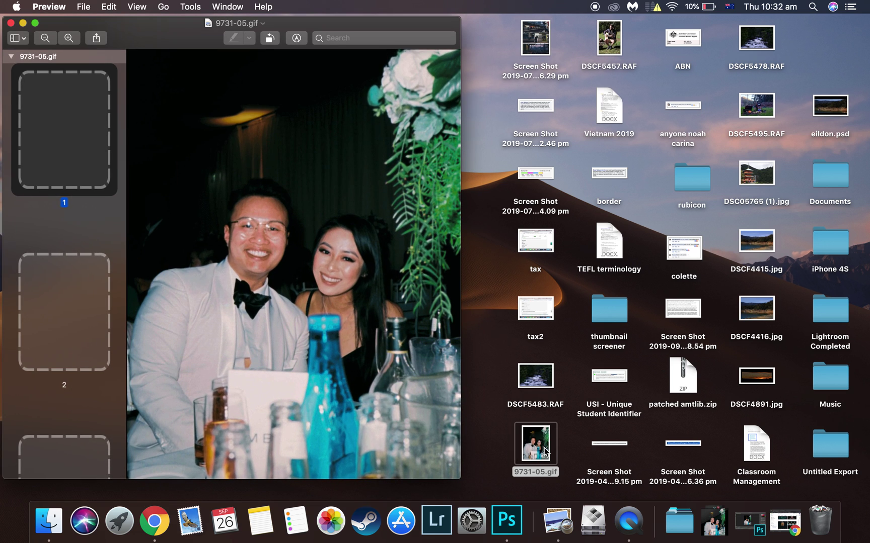
left_click(10, 23)
Switch to Chrome and open 9731-05.gif from the desktop in a new tab to view its looping playback, with the whole browser window in view.
left_click(154, 521)
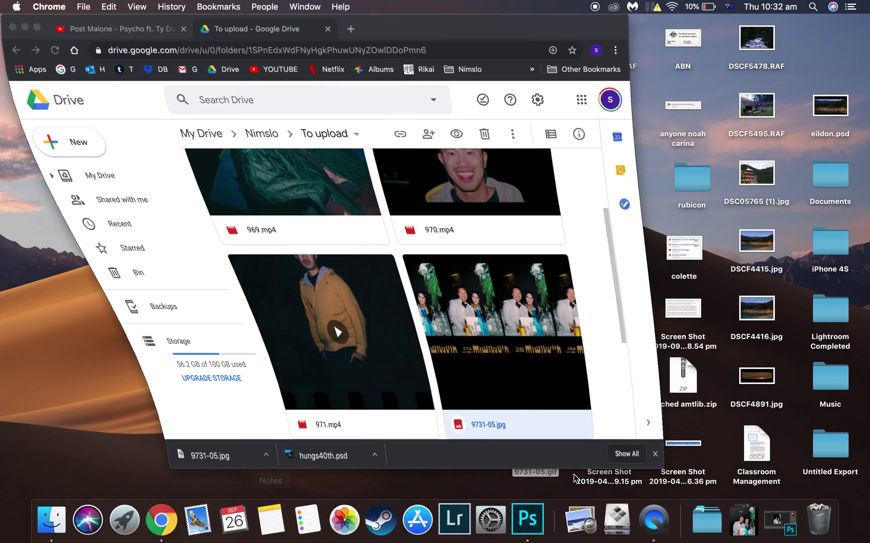
left_click(350, 29)
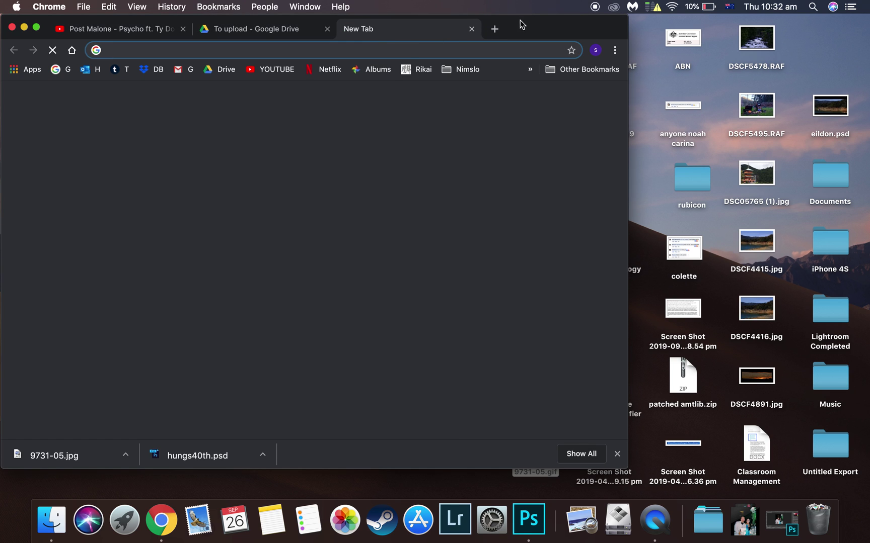
left_click_drag(520, 23, 333, 21)
left_click_drag(554, 438, 270, 268)
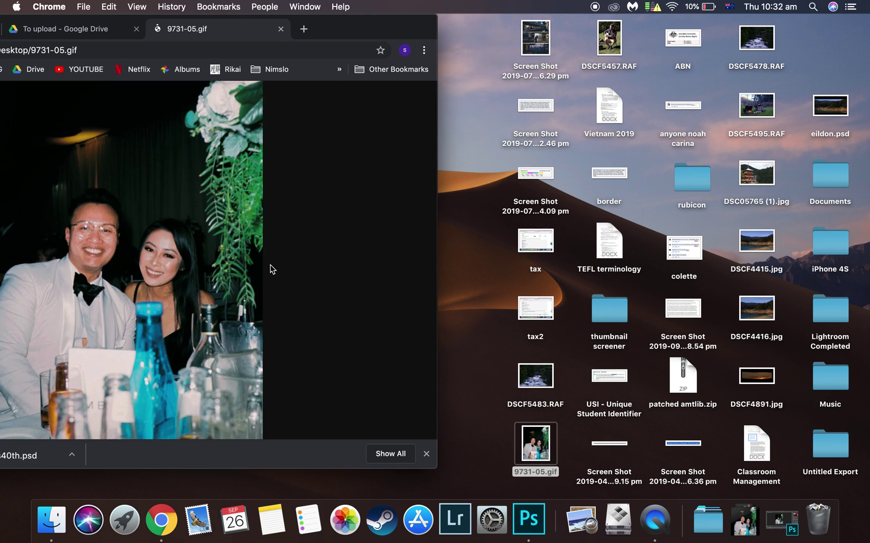
left_click_drag(373, 17, 494, 12)
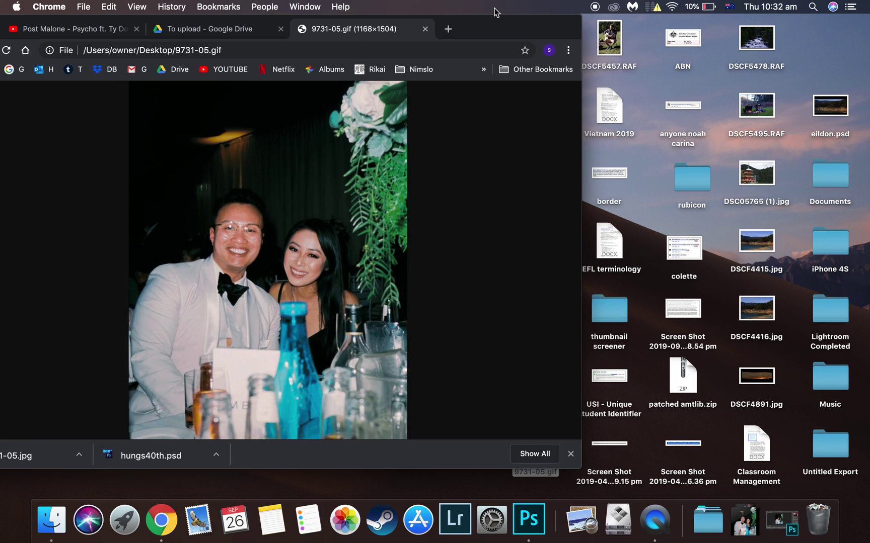
left_click_drag(484, 29, 585, 41)
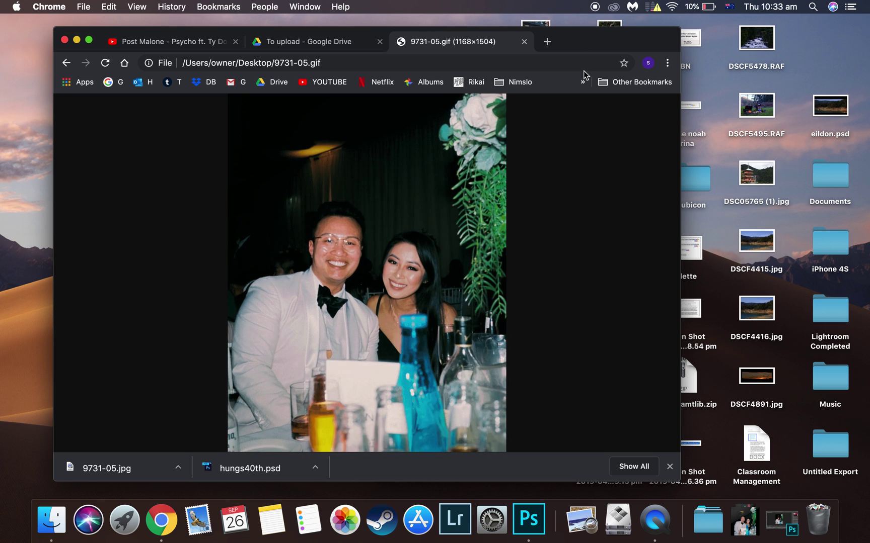
left_click(656, 521)
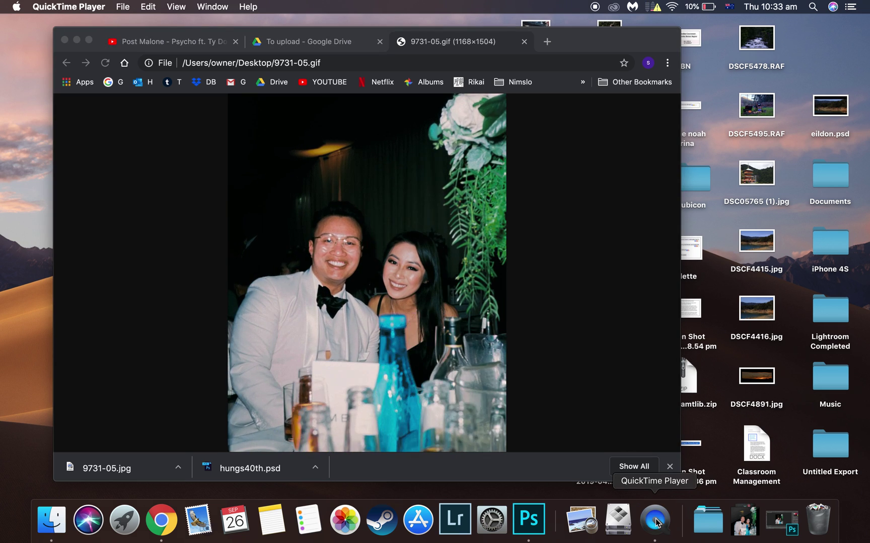